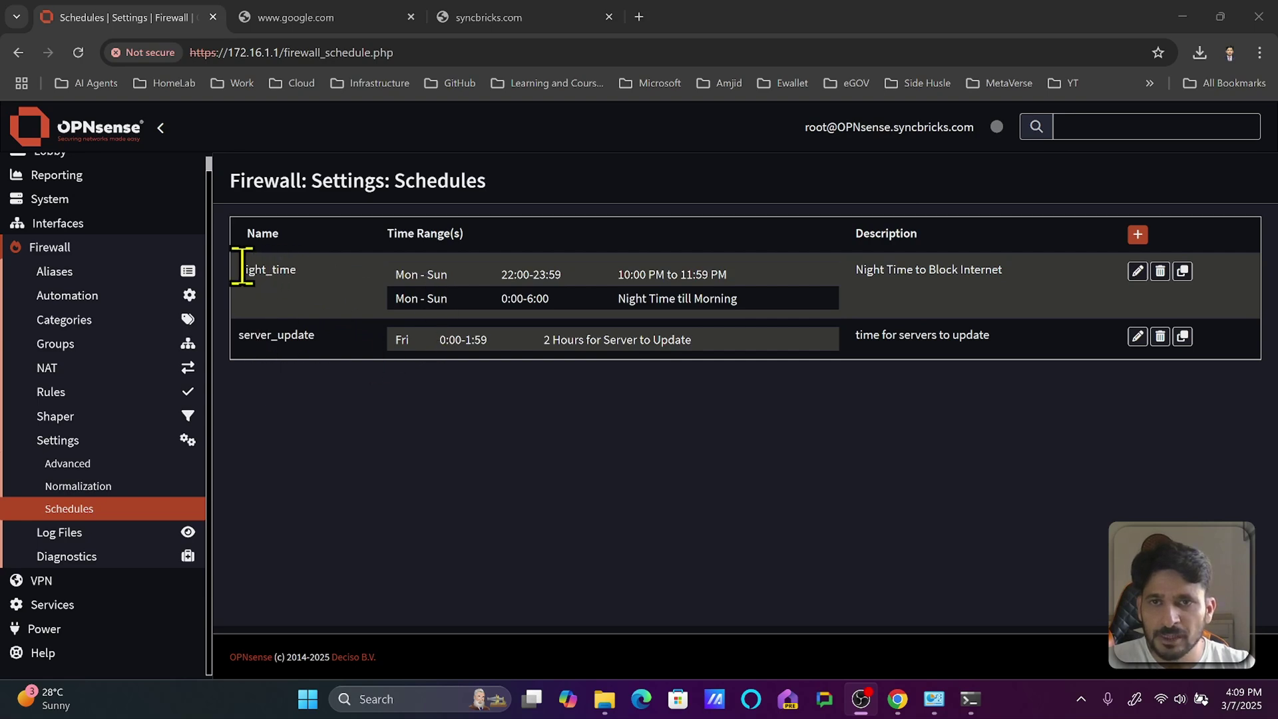
# - Highlight the night_time schedule name, then expand the Firewall Rules menu to list each interface
pyautogui.moveTo(238, 266); pyautogui.dragTo(334, 274)
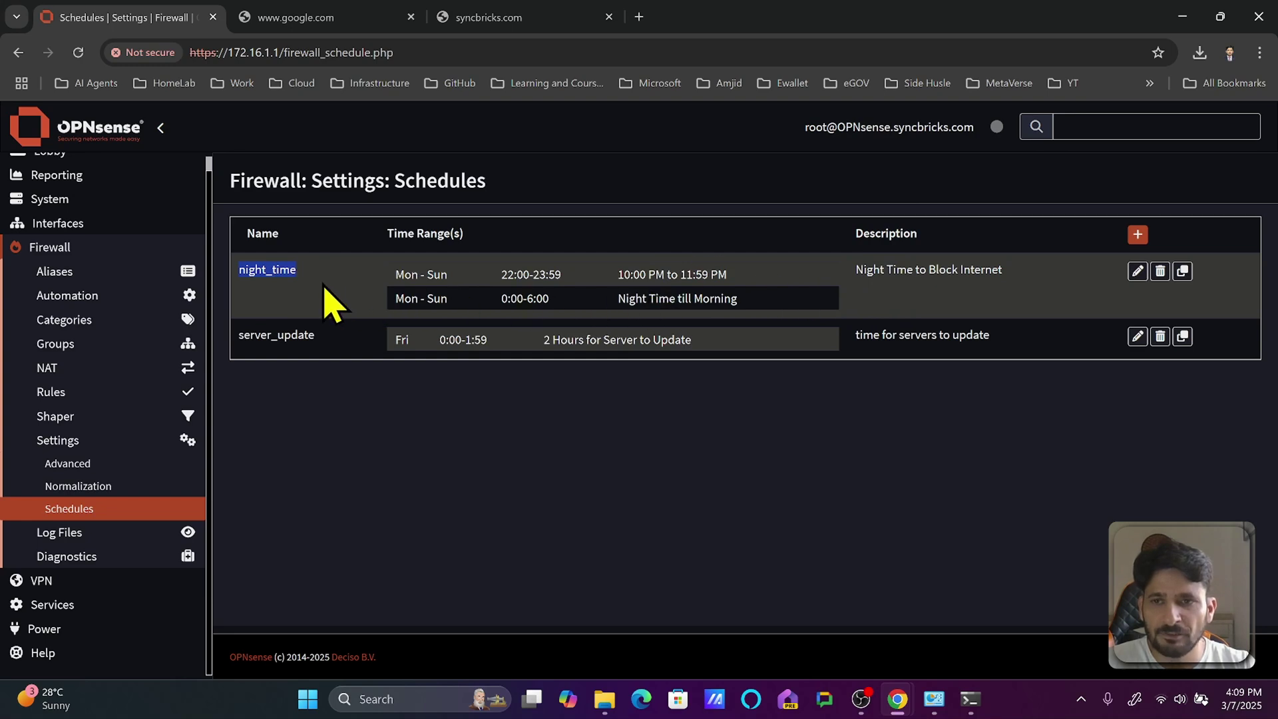
pyautogui.click(131, 391)
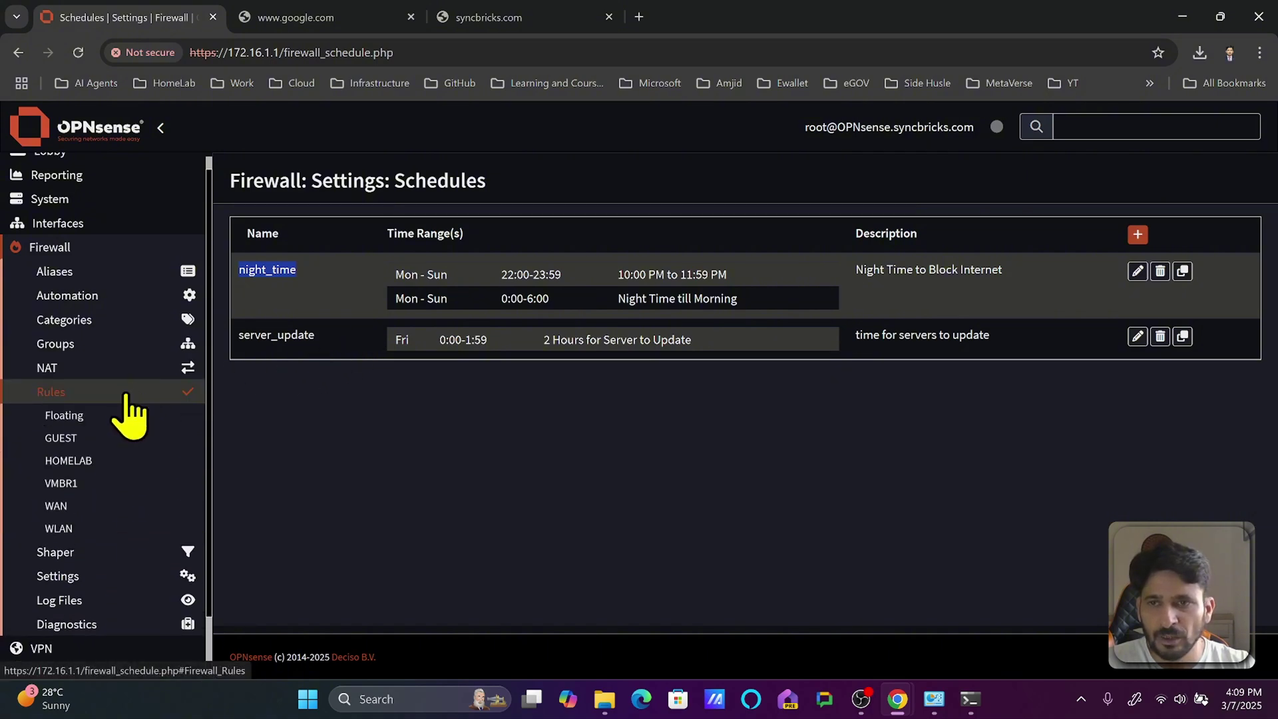
# - Show the WLAN rules and check the kids_devices alias address range on the block rule
pyautogui.click(66, 527)
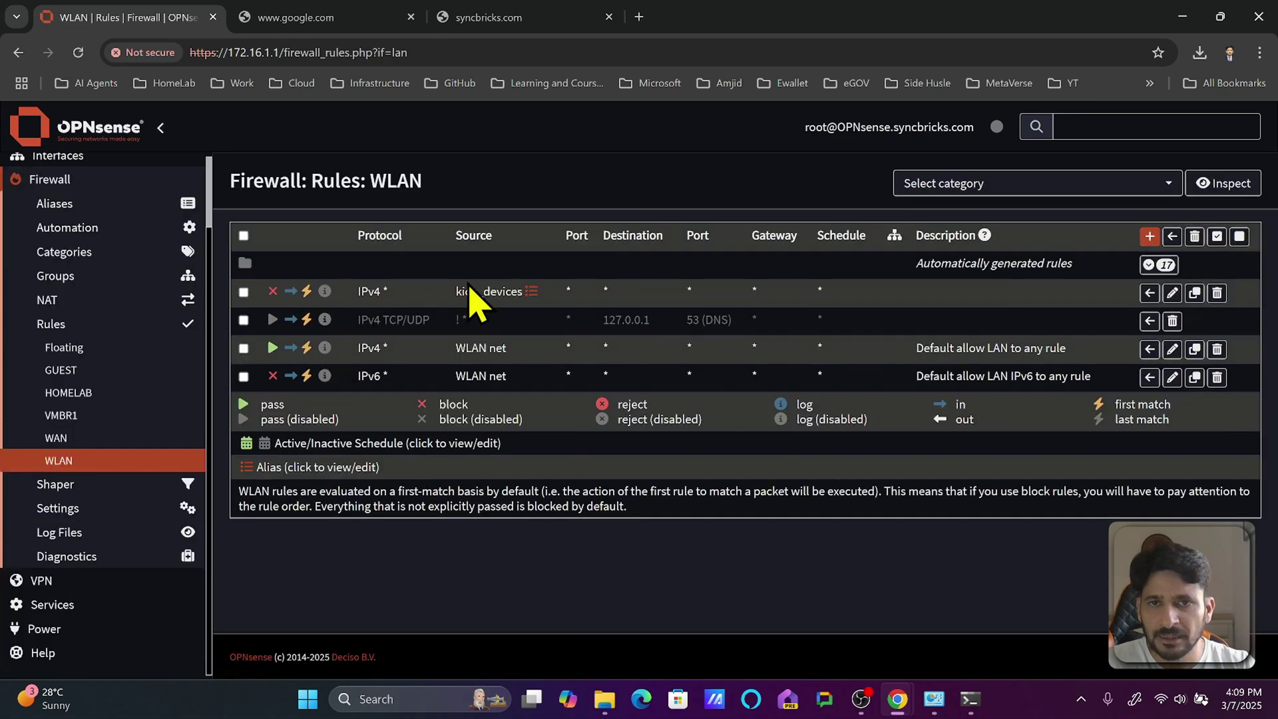
pyautogui.moveTo(457, 290)
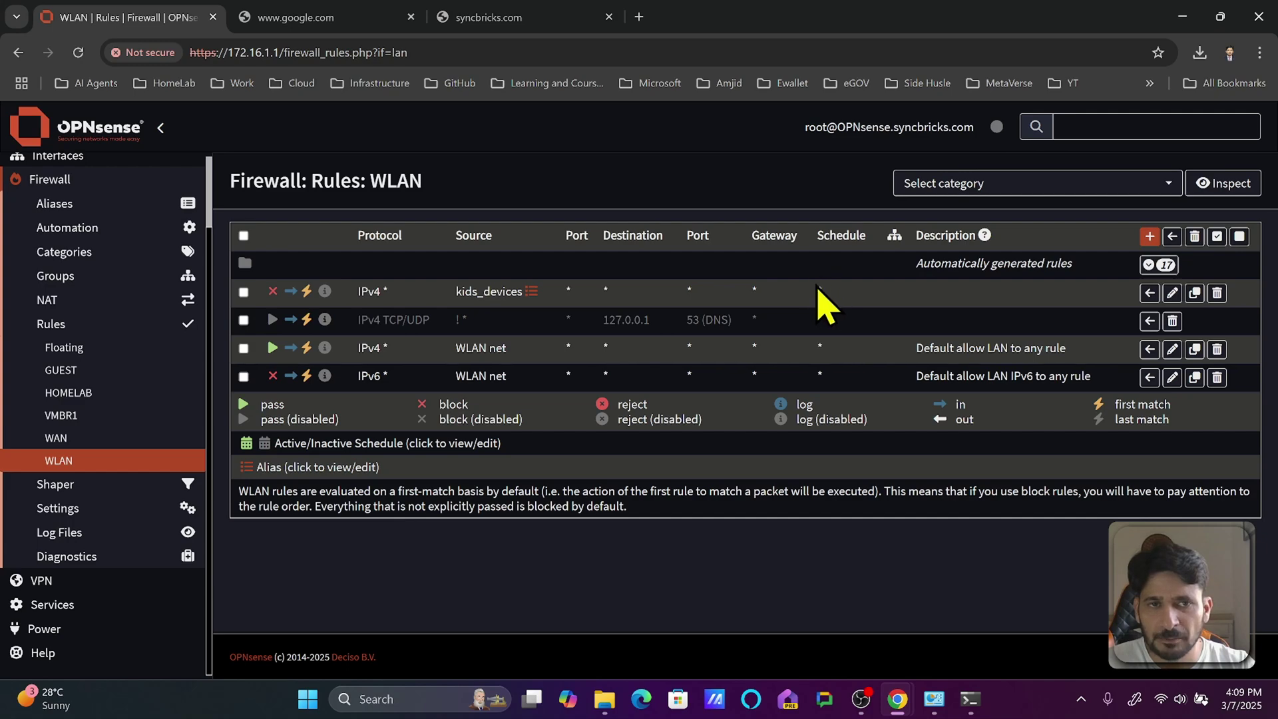
# - Assign the night_time schedule to the kids_devices WLAN block rule, save it, and apply changes
pyautogui.click(1172, 294)
pyautogui.scroll(-10, 698, 322)
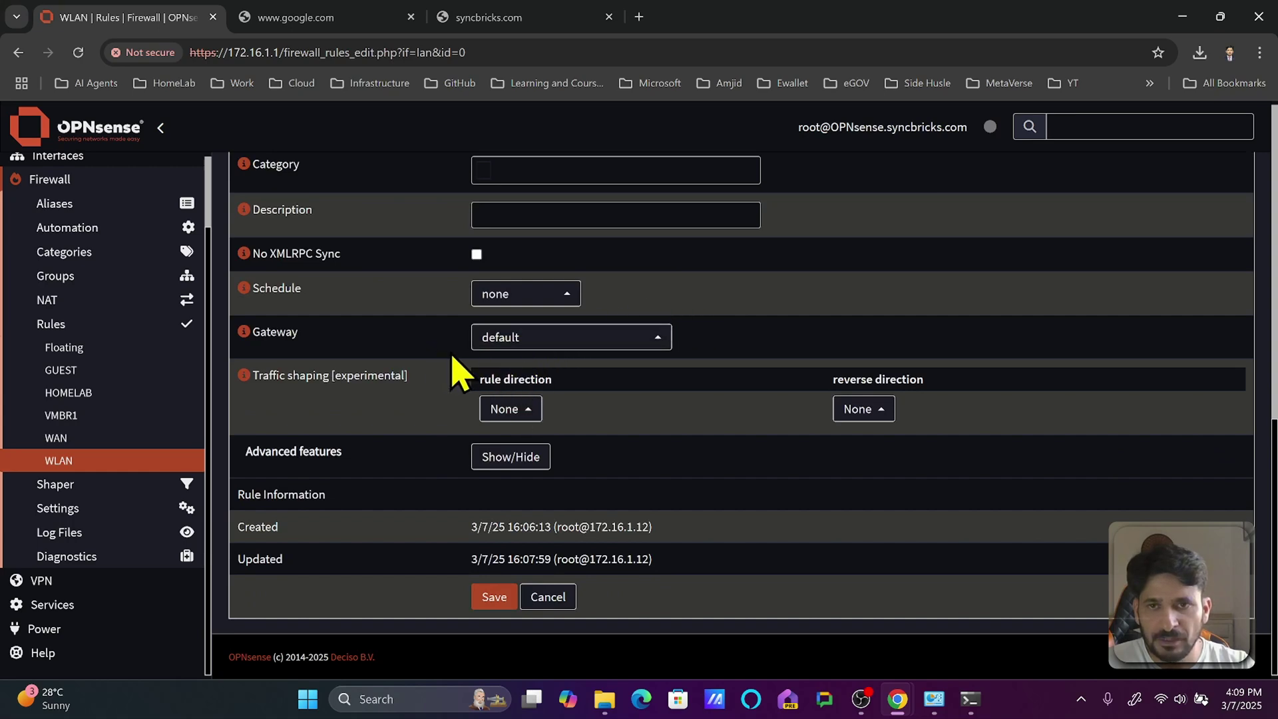
pyautogui.click(523, 296)
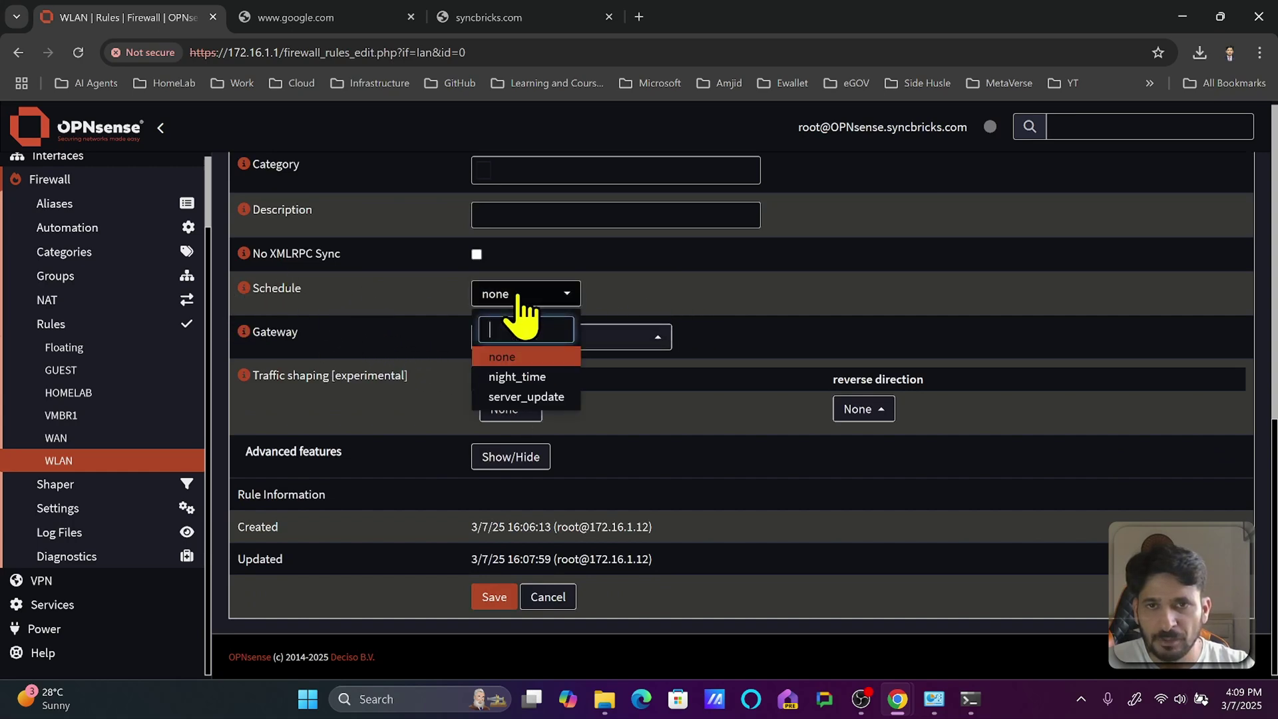
pyautogui.click(538, 376)
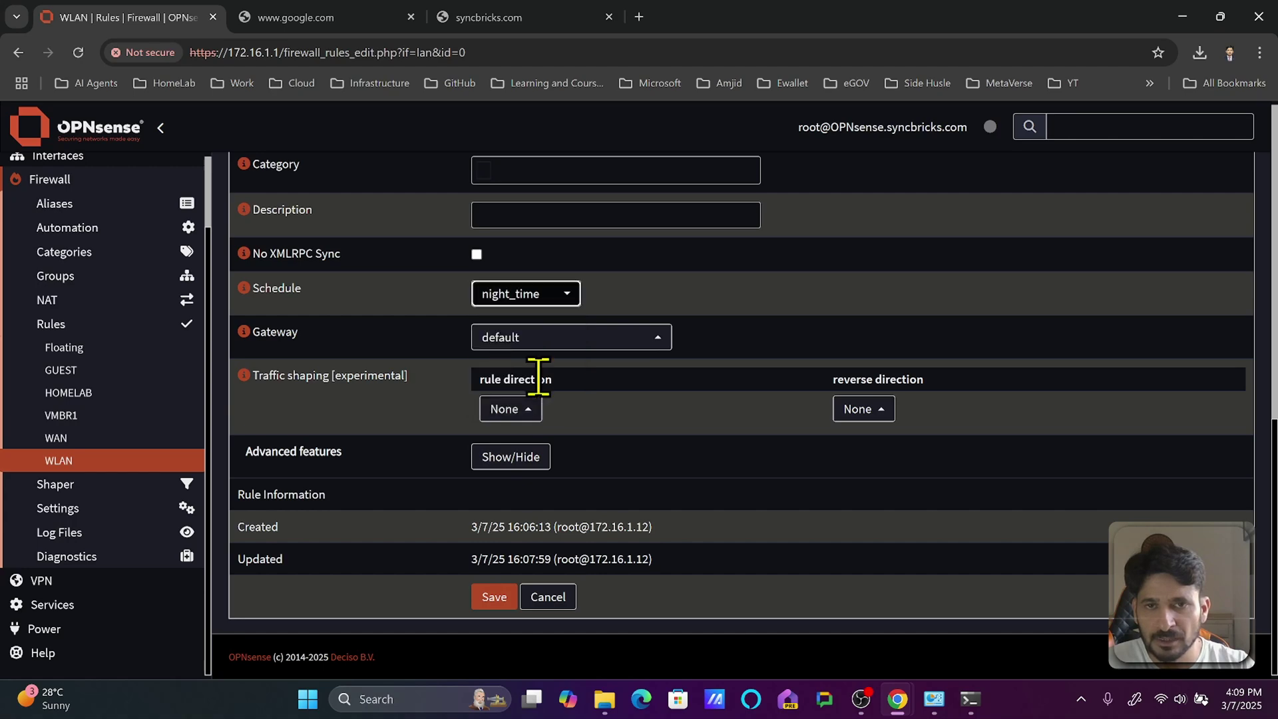
pyautogui.click(495, 602)
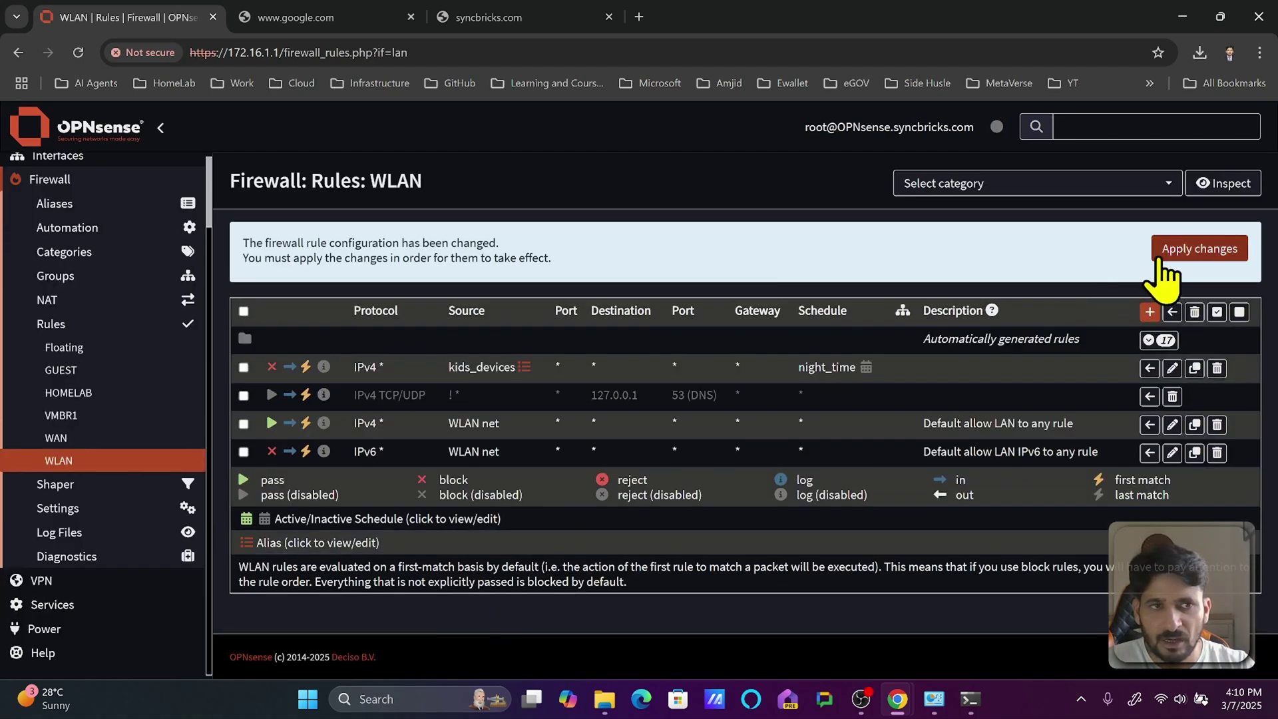
pyautogui.click(1161, 255)
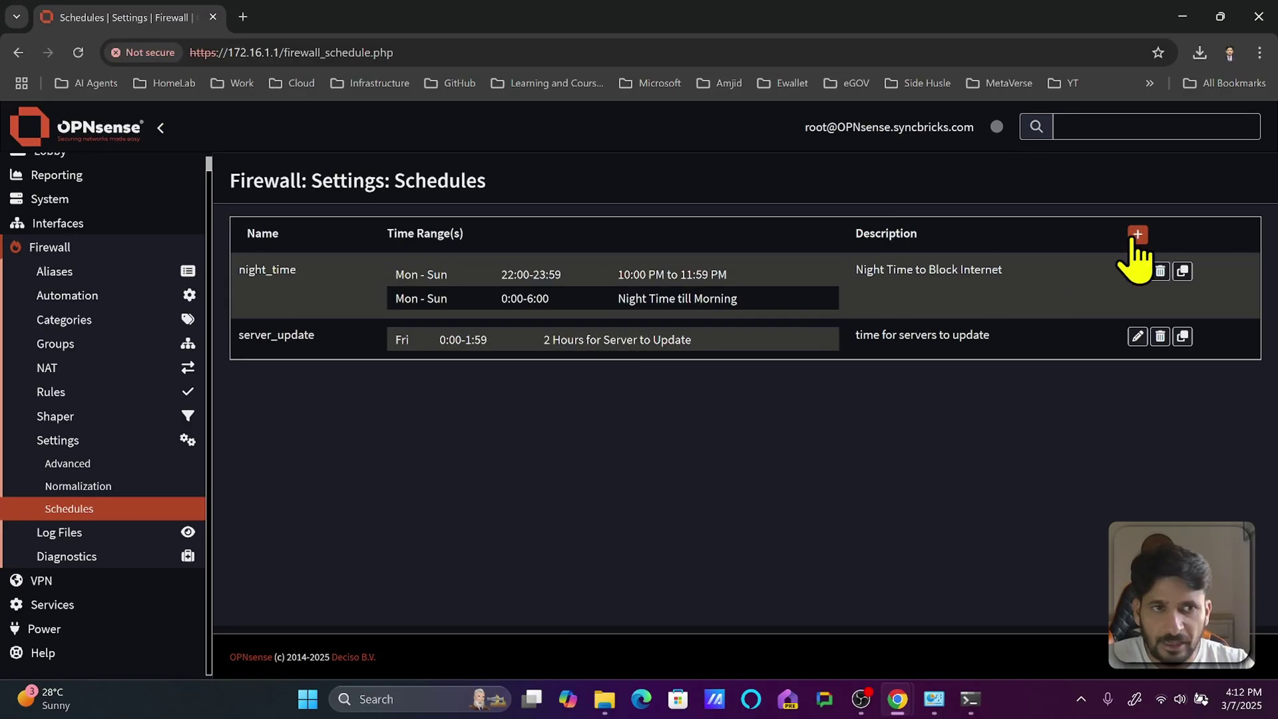
# - Start a new schedule and select the weekday columns through Sunday so it covers every day
pyautogui.click(1137, 235)
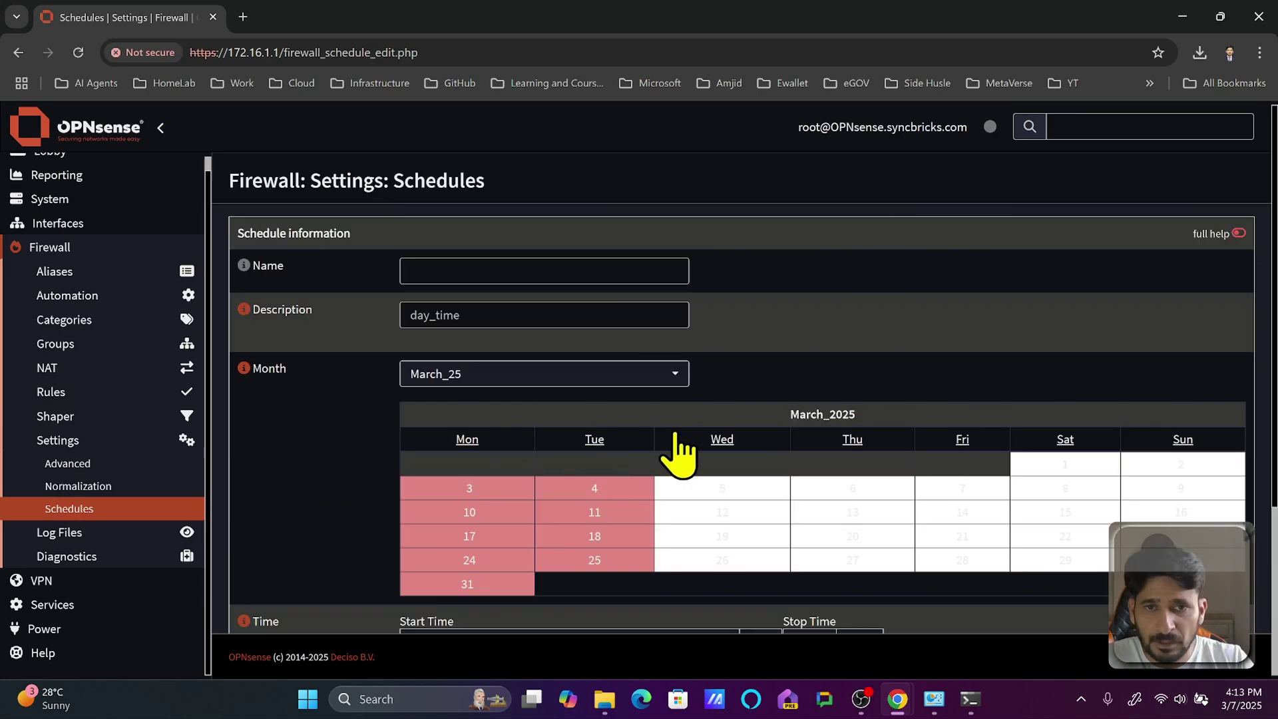
pyautogui.click(722, 439)
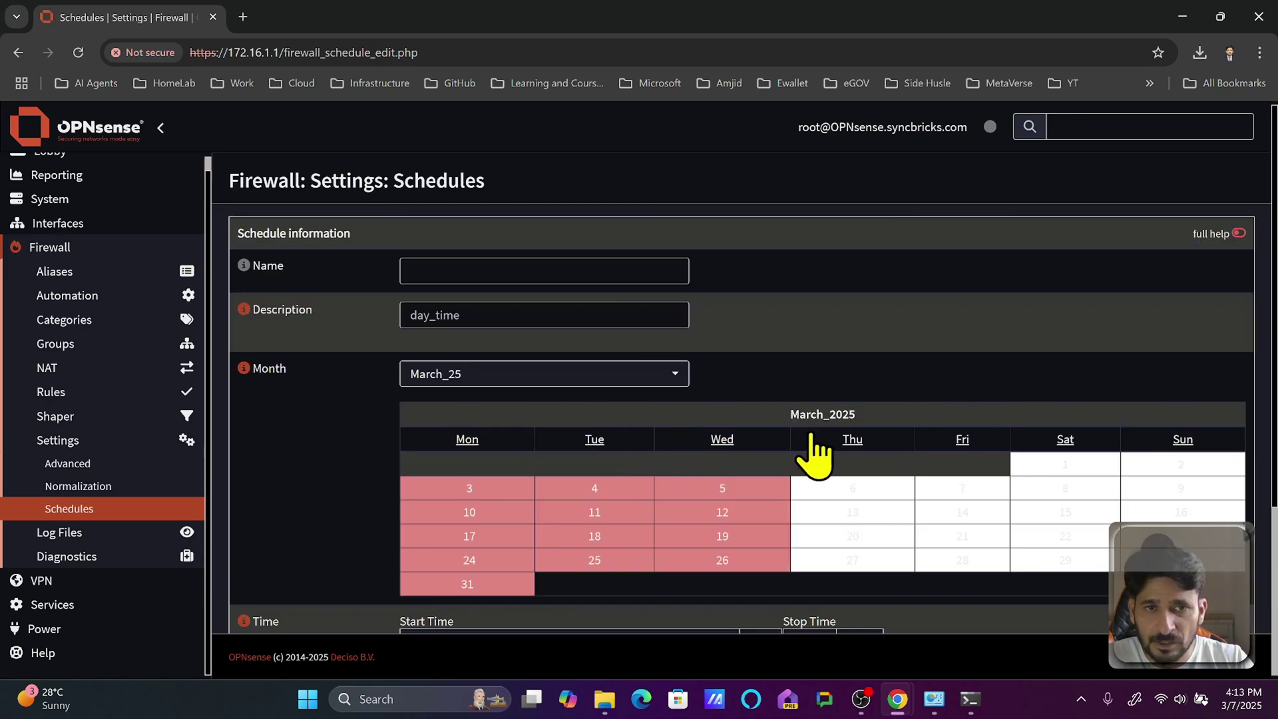
pyautogui.click(814, 440)
pyautogui.click(965, 443)
pyautogui.click(1065, 441)
pyautogui.click(1171, 442)
pyautogui.scroll(-3, 865, 460)
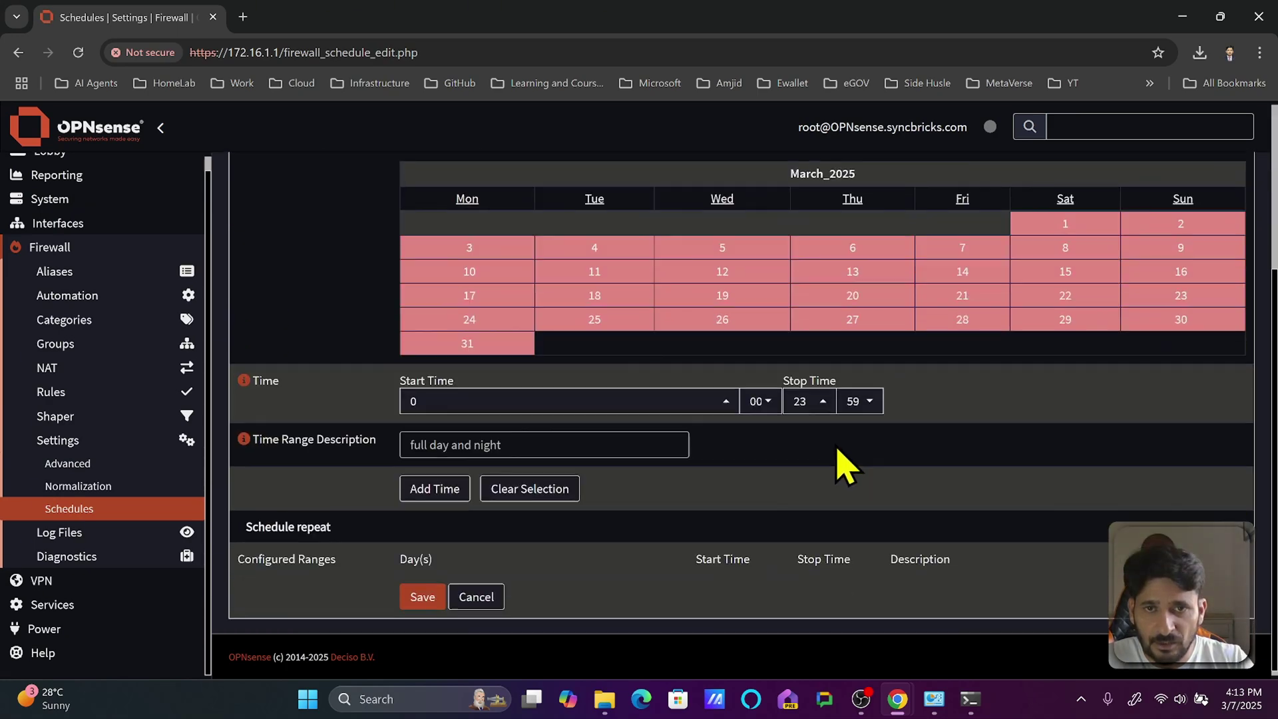
pyautogui.scroll(5, 570, 422)
# - Name the schedule full_day, add its description, save it, and dismiss the time range warning
pyautogui.click(468, 271)
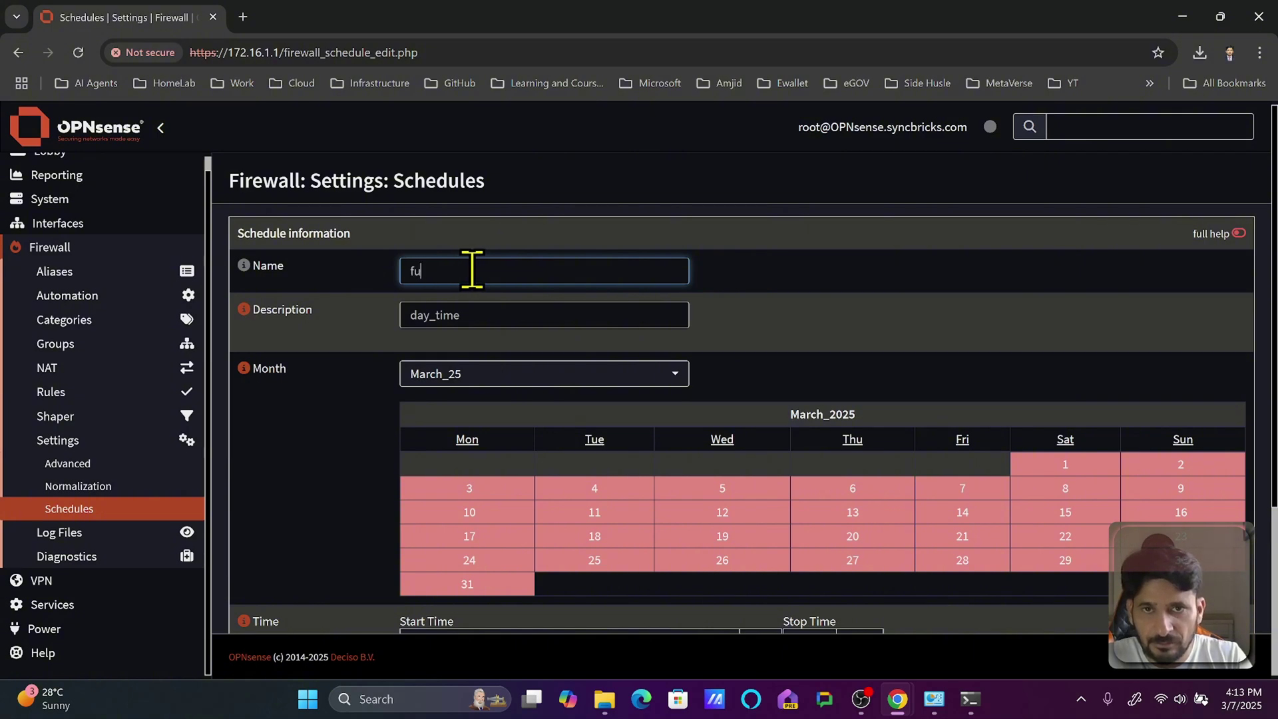
pyautogui.write('full_day')
pyautogui.press('Tab')
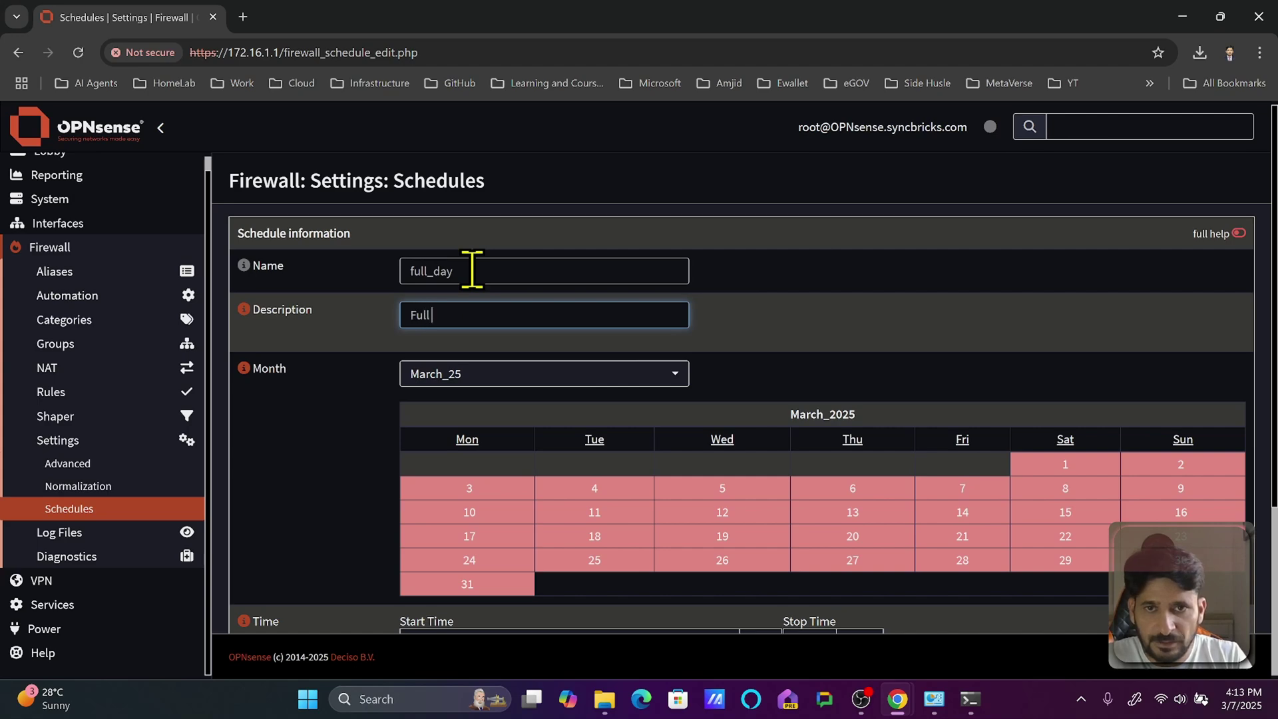
pyautogui.click(425, 597)
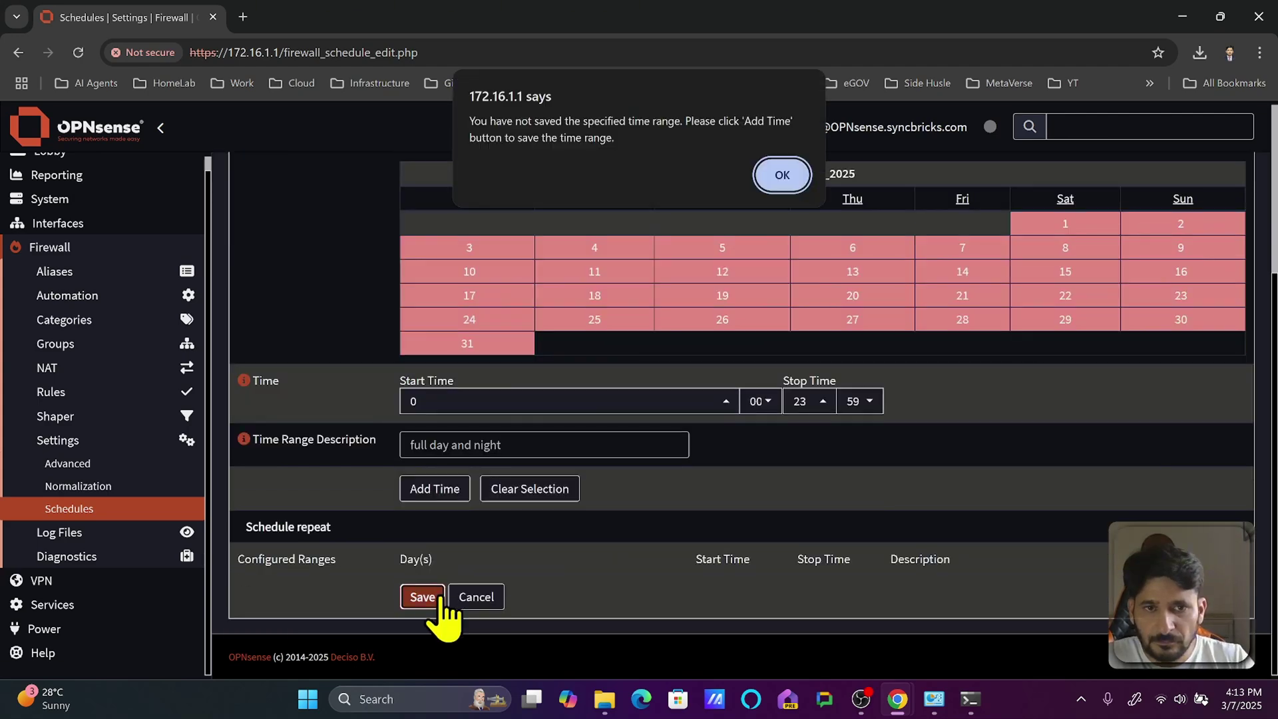
pyautogui.click(776, 171)
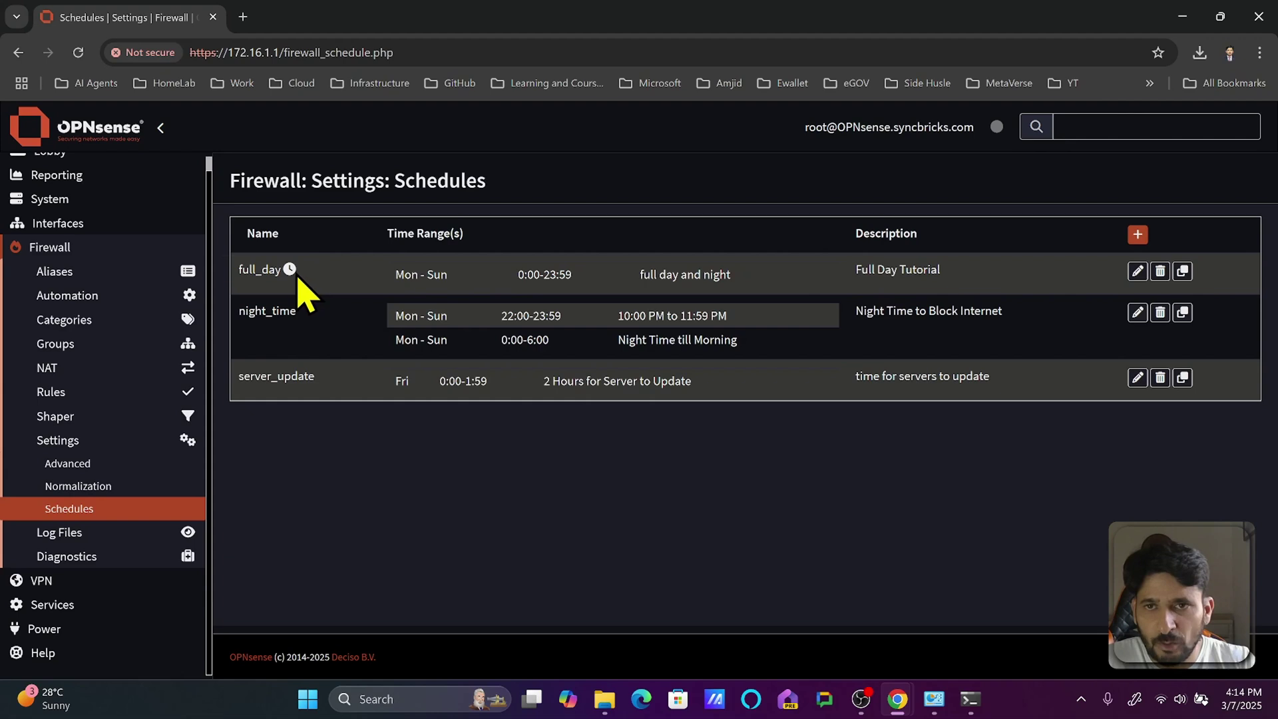
pyautogui.moveTo(294, 275)
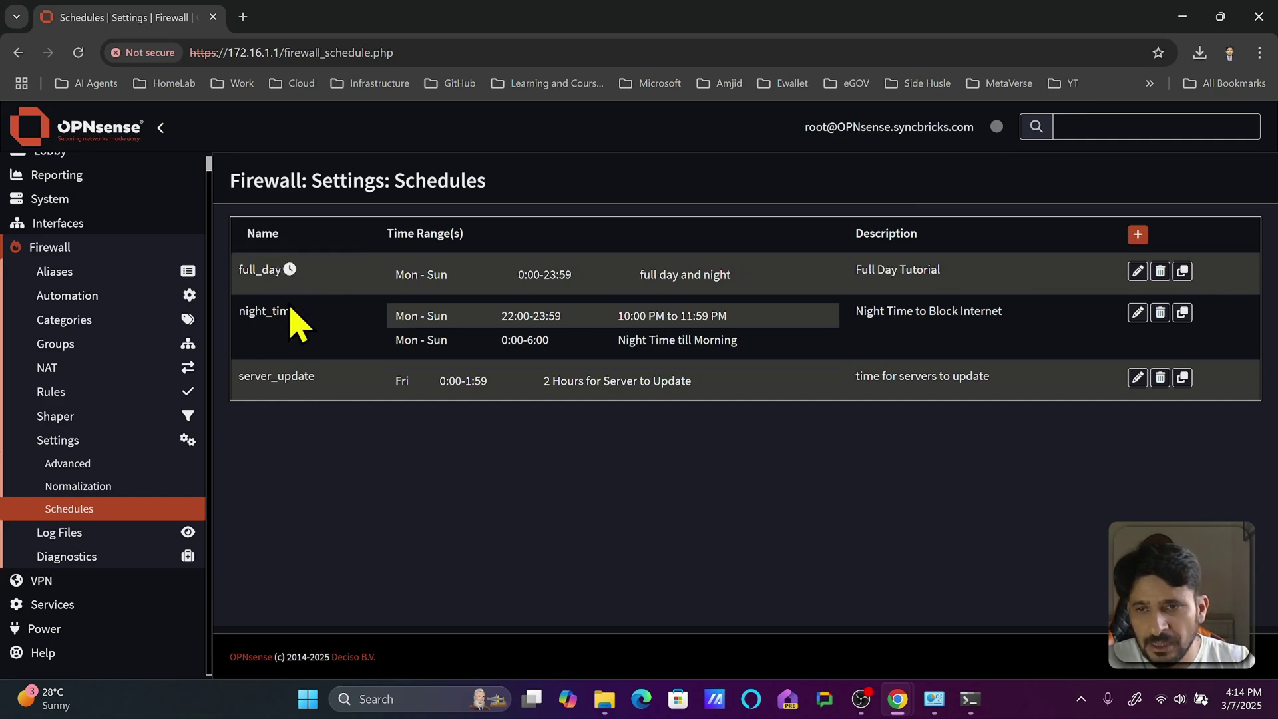
# - Switch the kids_devices WLAN block rule to the full_day schedule, save it, and apply changes
pyautogui.click(106, 392)
pyautogui.click(58, 527)
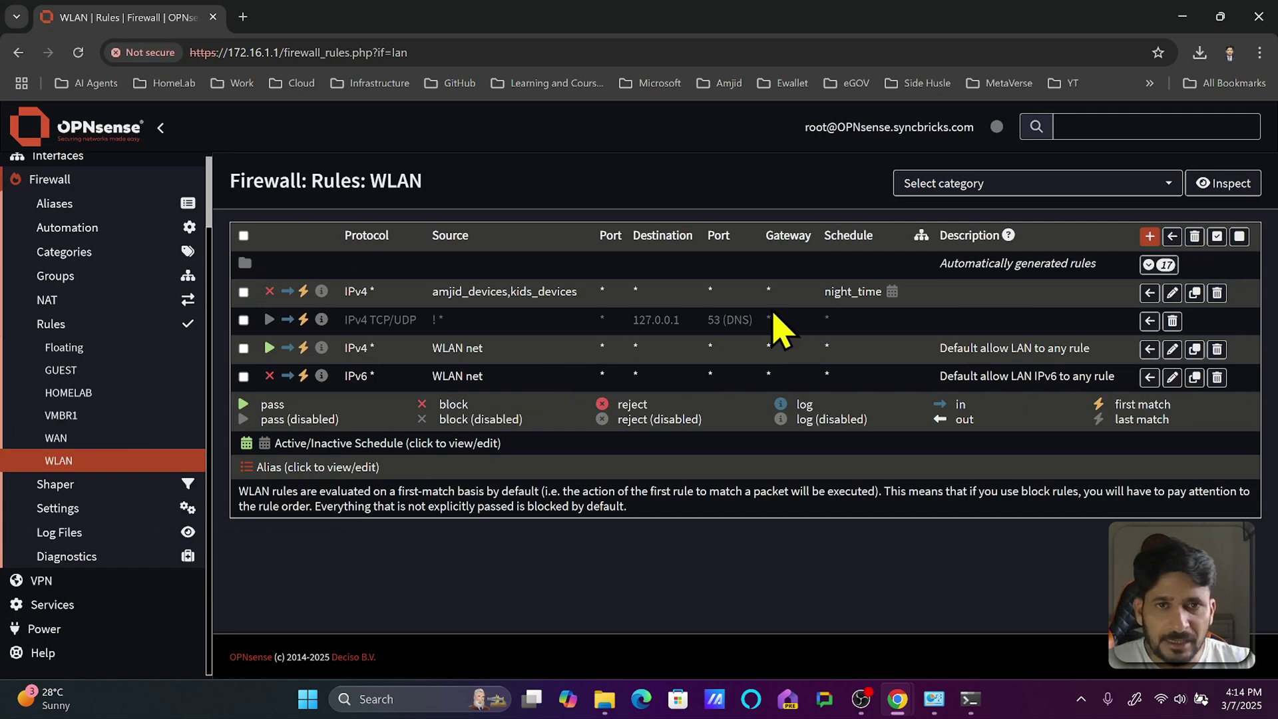
pyautogui.click(1171, 294)
pyautogui.scroll(-8, 668, 353)
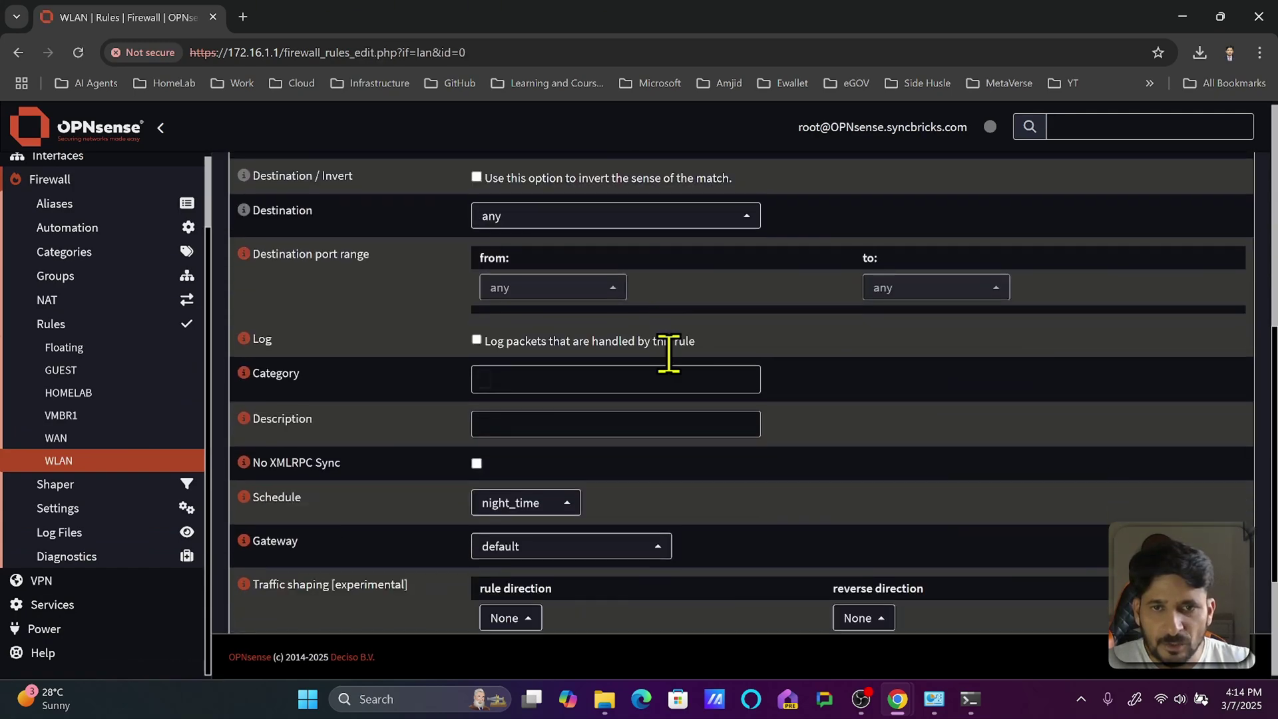
pyautogui.click(558, 510)
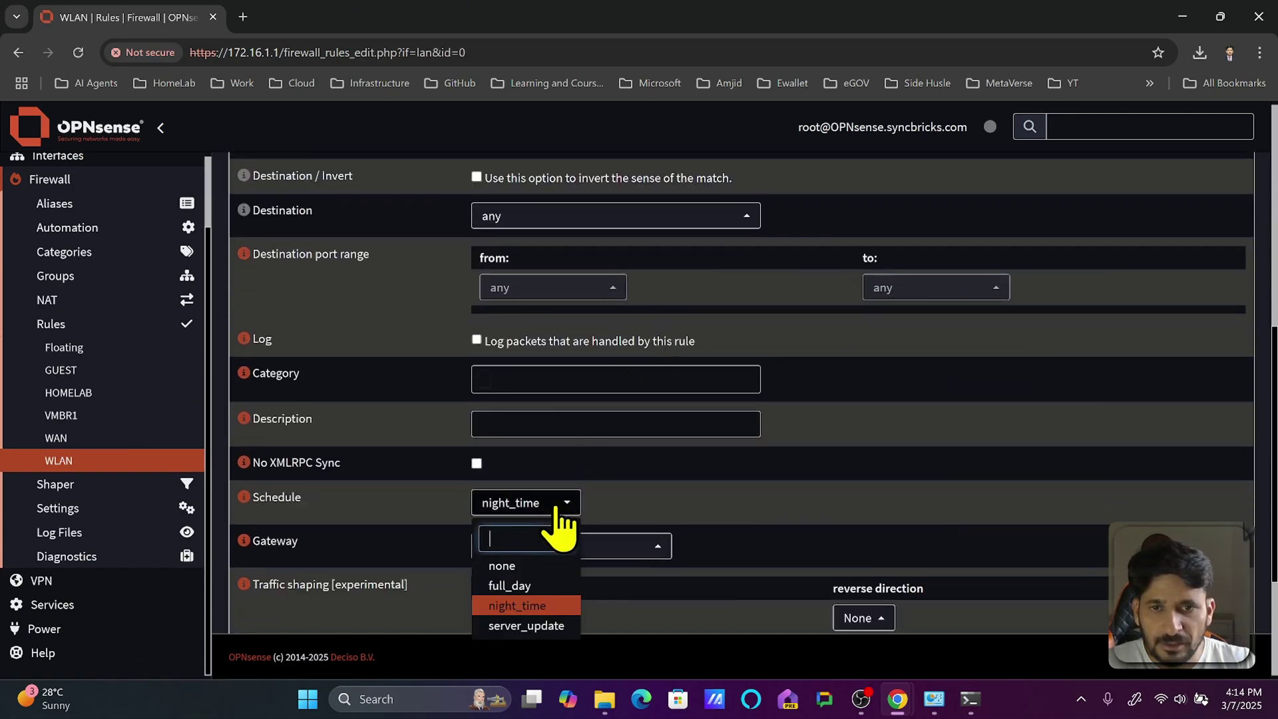
pyautogui.scroll(-2, 571, 527)
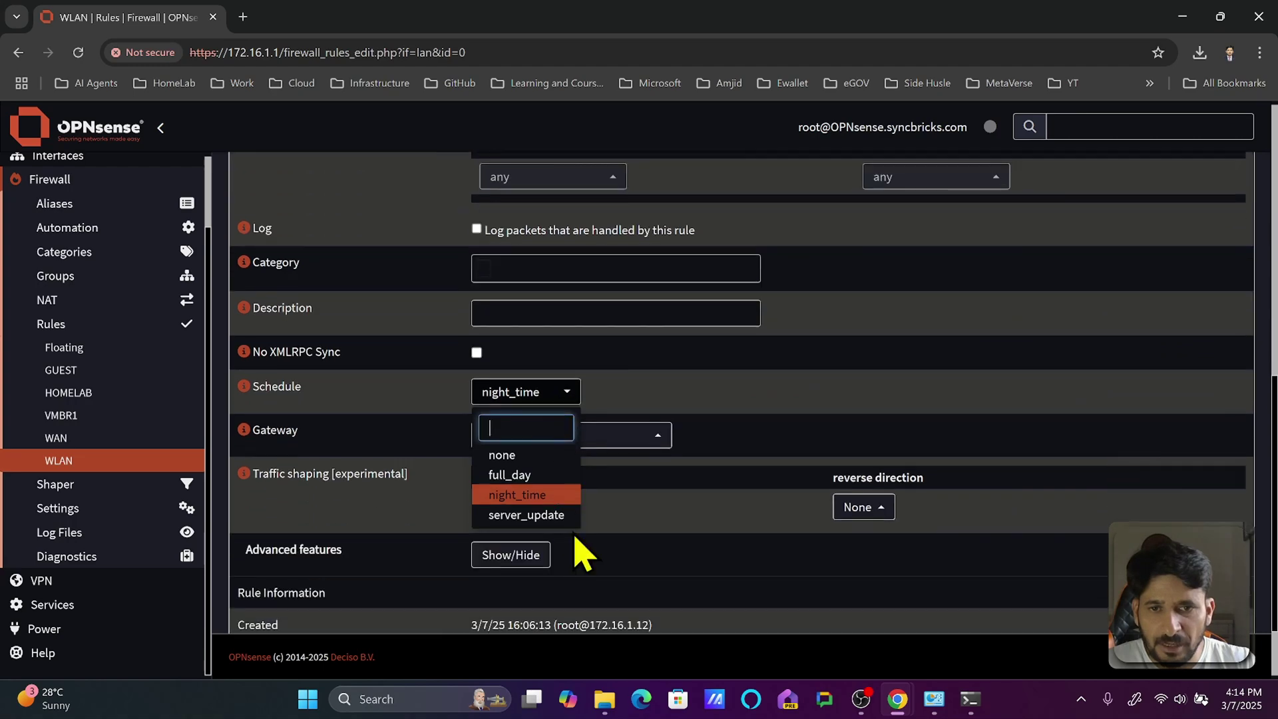
pyautogui.click(555, 475)
pyautogui.scroll(-2, 708, 433)
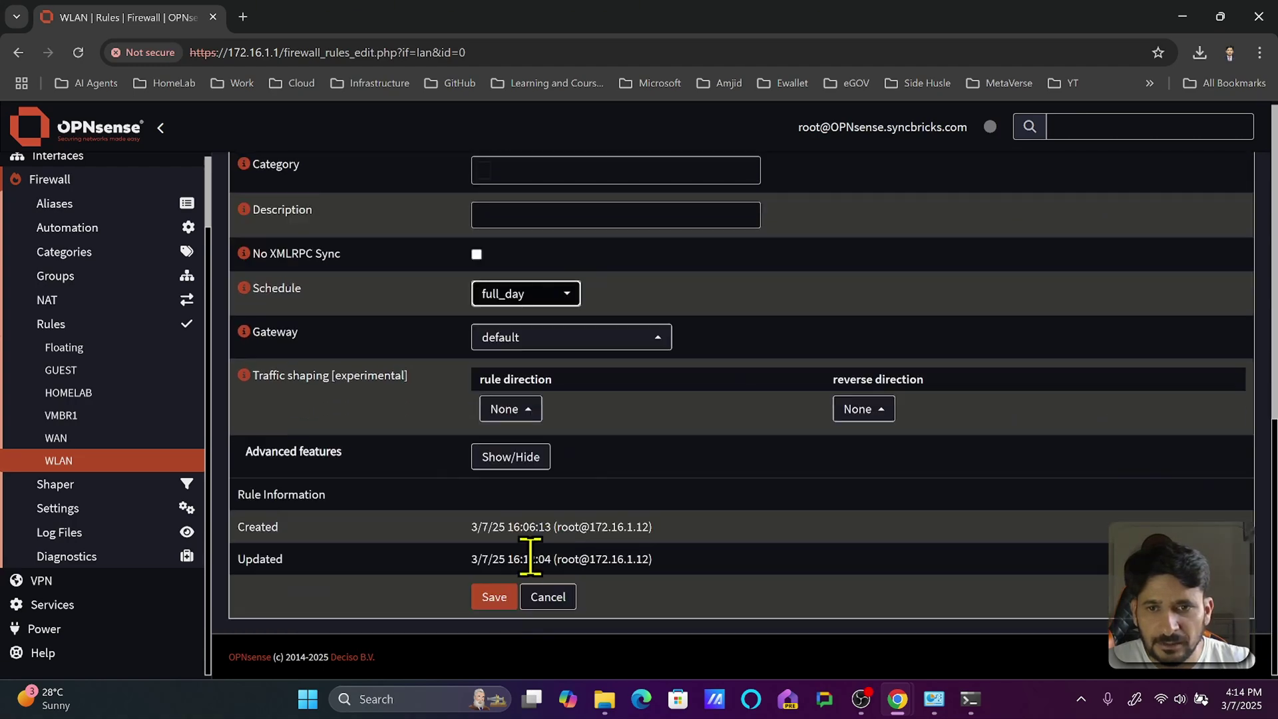
pyautogui.click(500, 595)
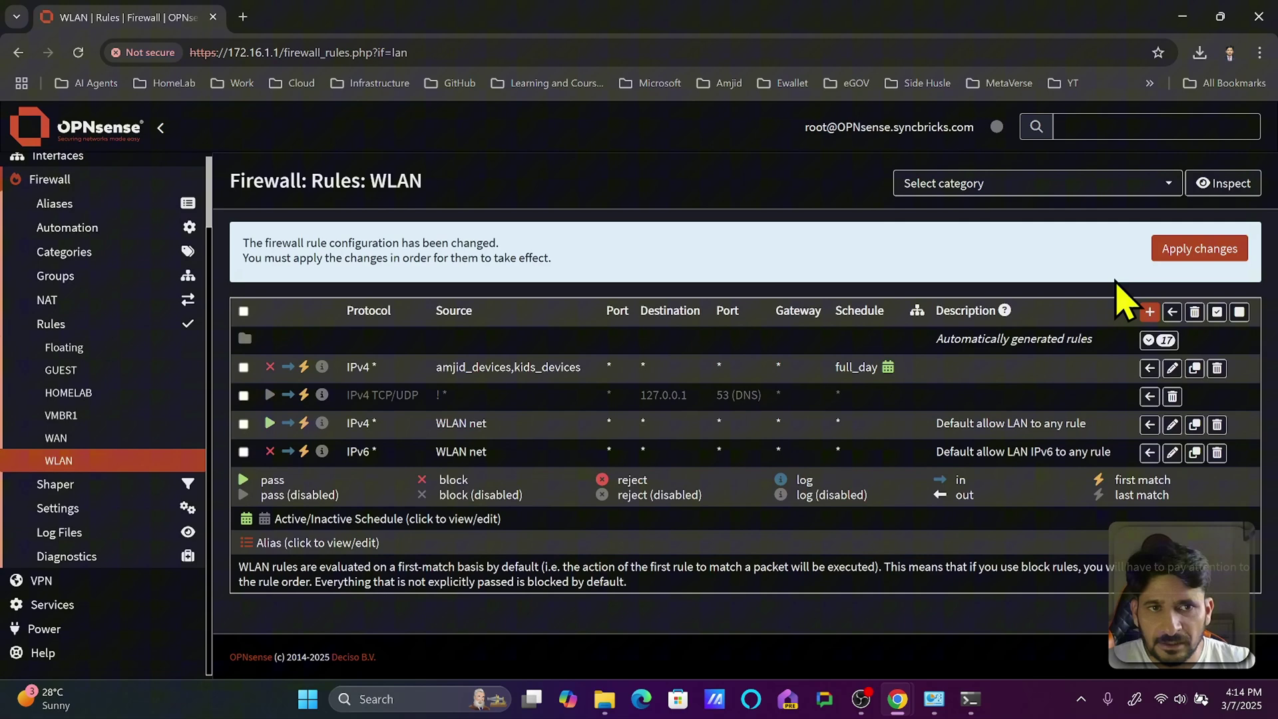
pyautogui.click(1217, 248)
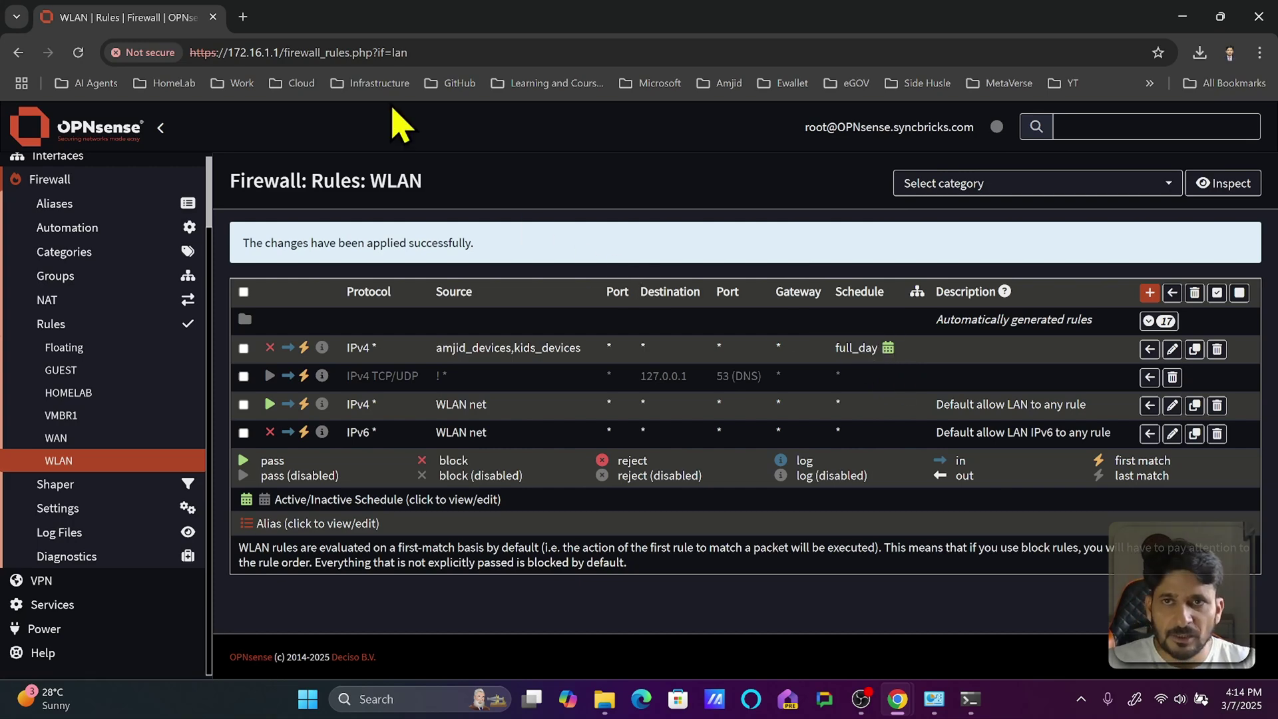
# - In a new Chrome tab, load google.com and then syncbricks.com to test access
pyautogui.click(245, 19)
pyautogui.write('google.com')
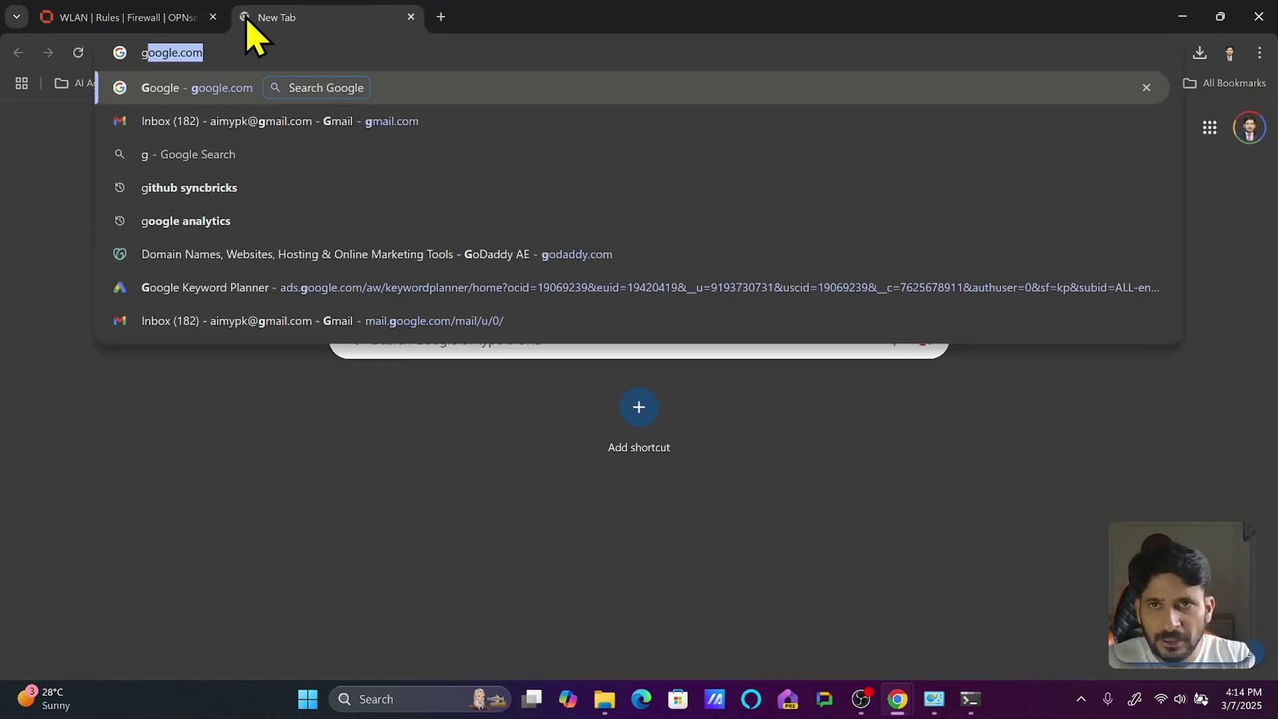
pyautogui.press('Return')
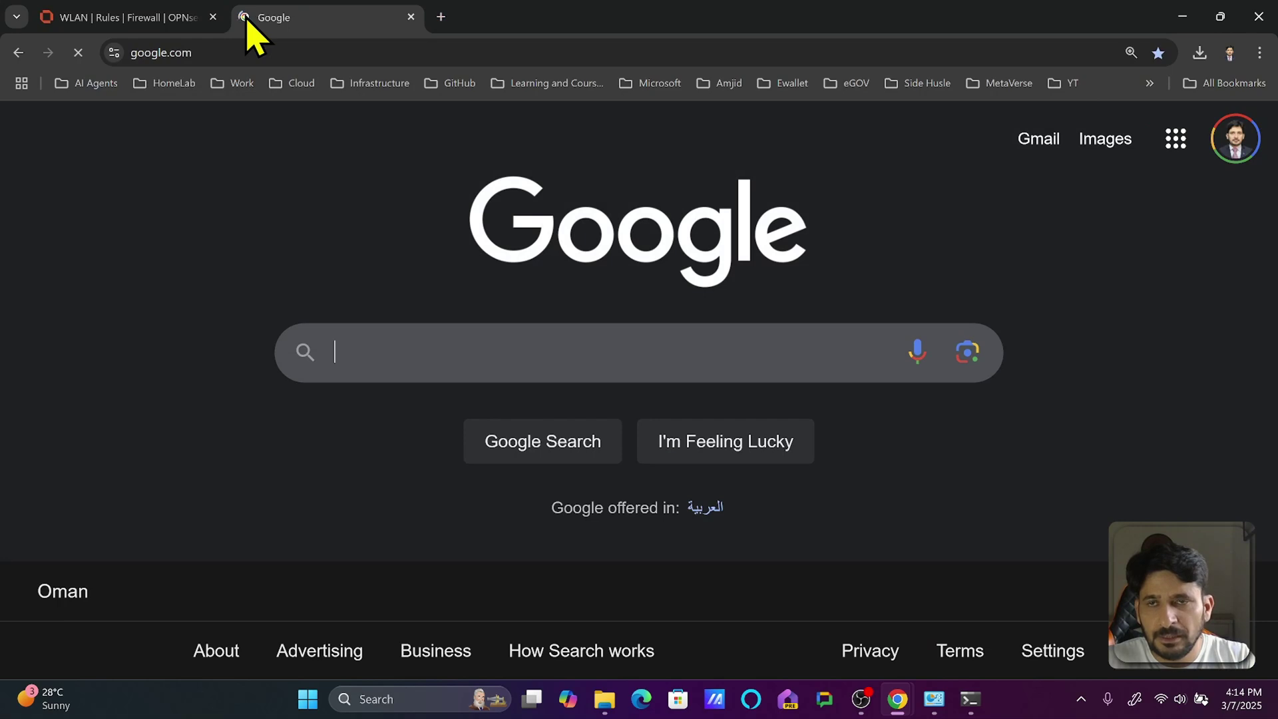
pyautogui.click(310, 48)
pyautogui.write('s')
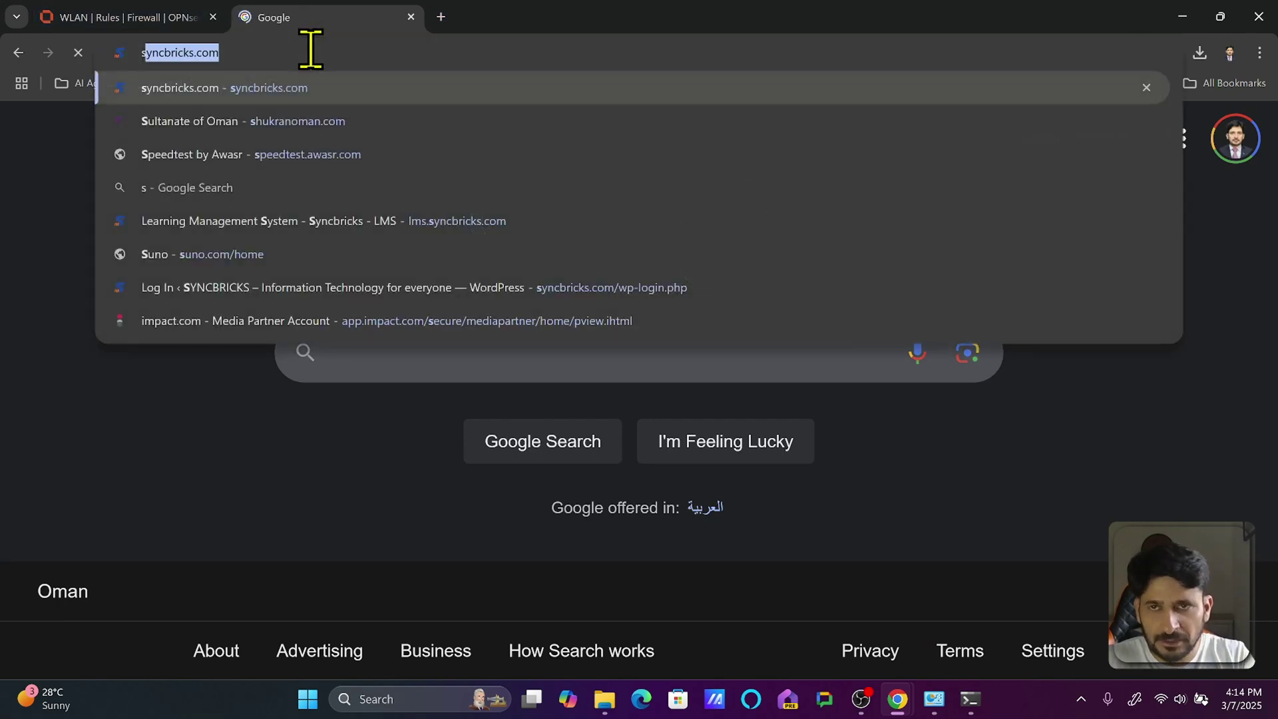
pyautogui.press('Return')
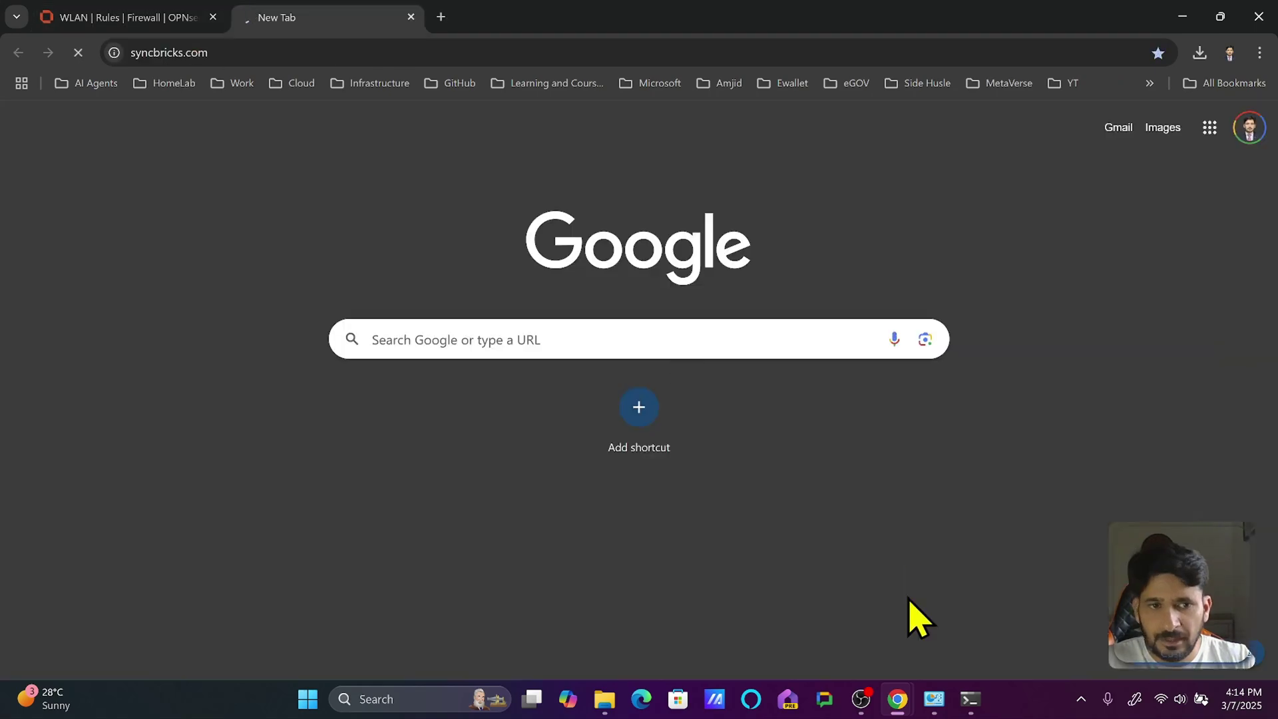
# - Check the running ping test, stop it, and return to the OPNsense WLAN rules tab
pyautogui.click(968, 698)
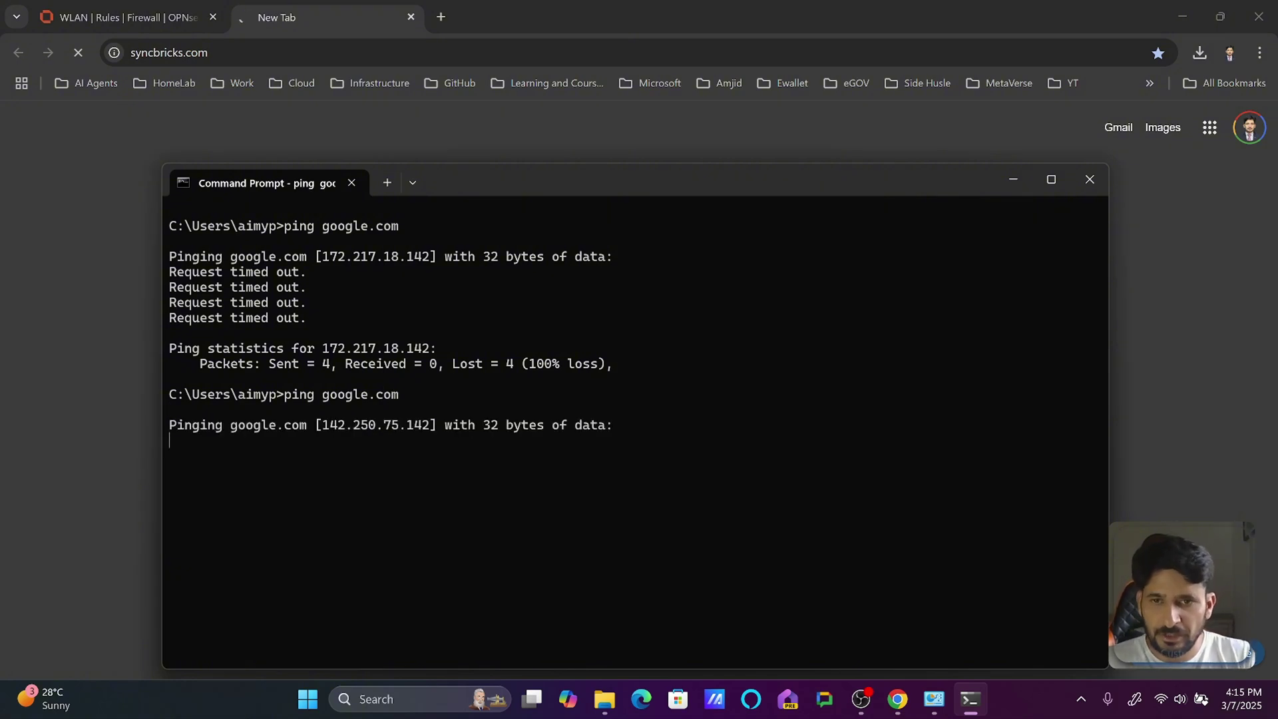
pyautogui.hotkey('ctrl', 'c')
pyautogui.click(276, 26)
pyautogui.click(180, 20)
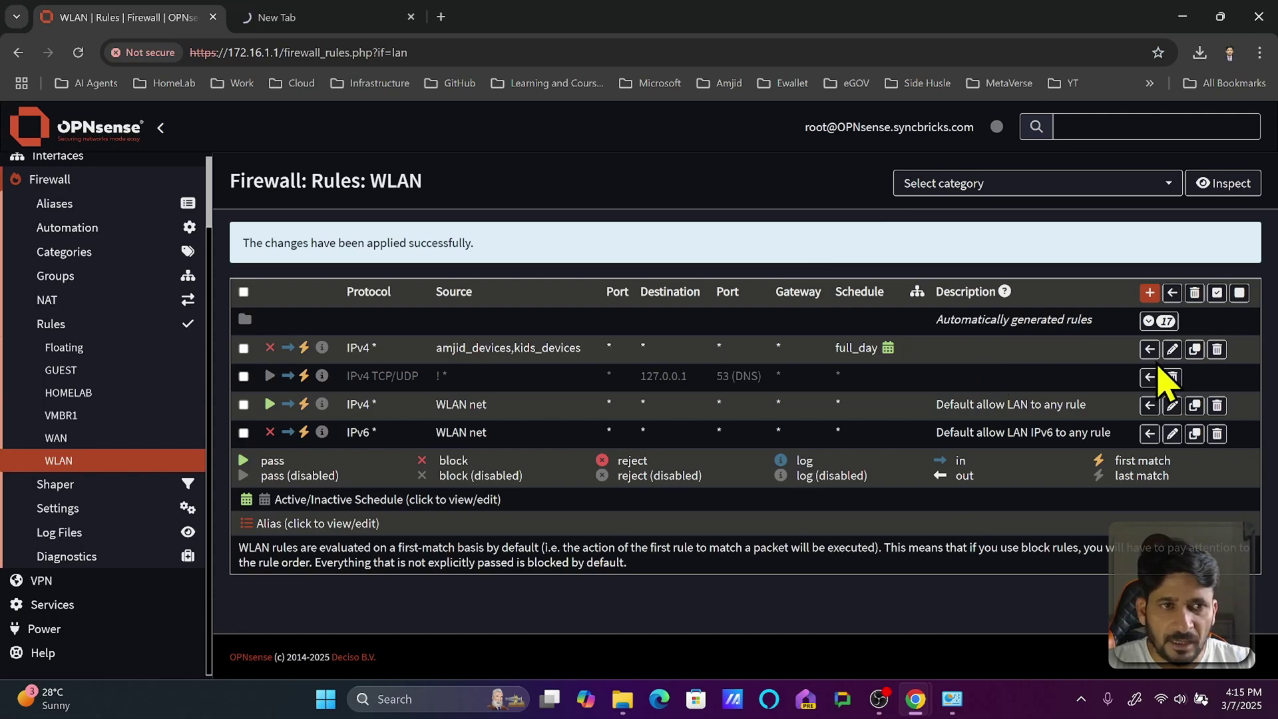
# - Edit the first WLAN block rule and remove amjid_devices from its source, leaving kids_devices
pyautogui.click(1172, 349)
pyautogui.scroll(-2, 702, 363)
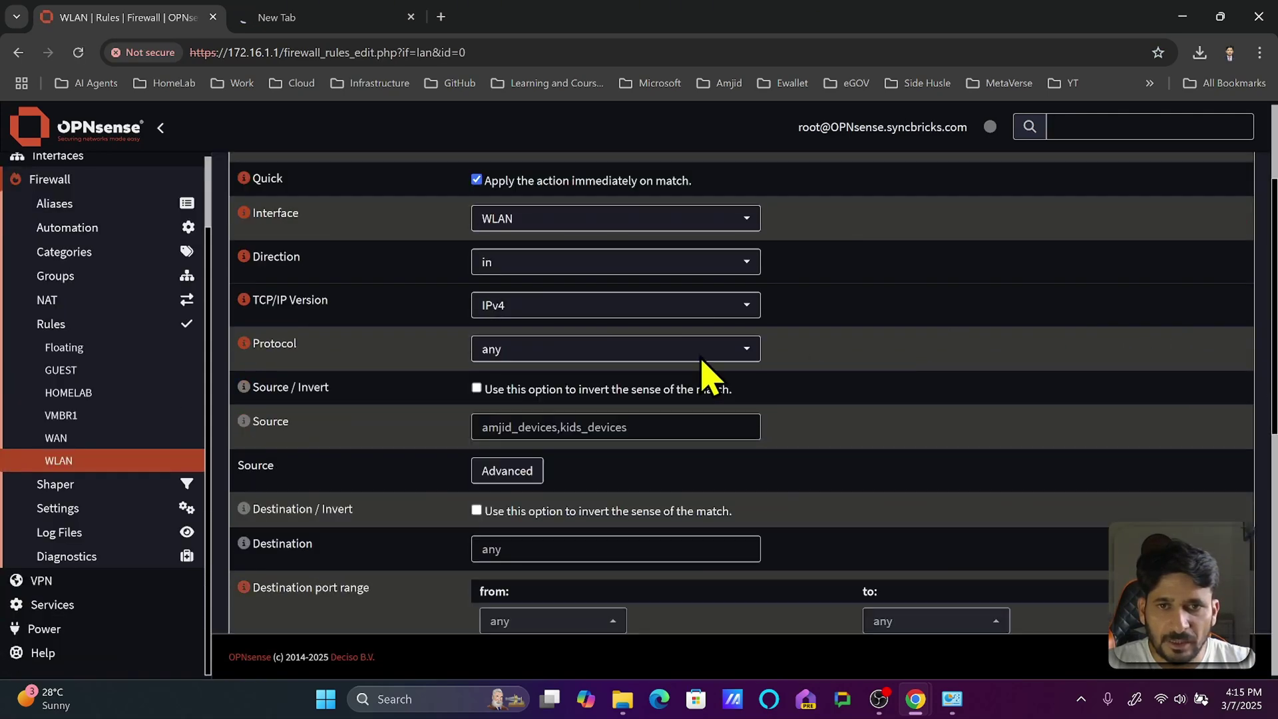
pyautogui.click(616, 430)
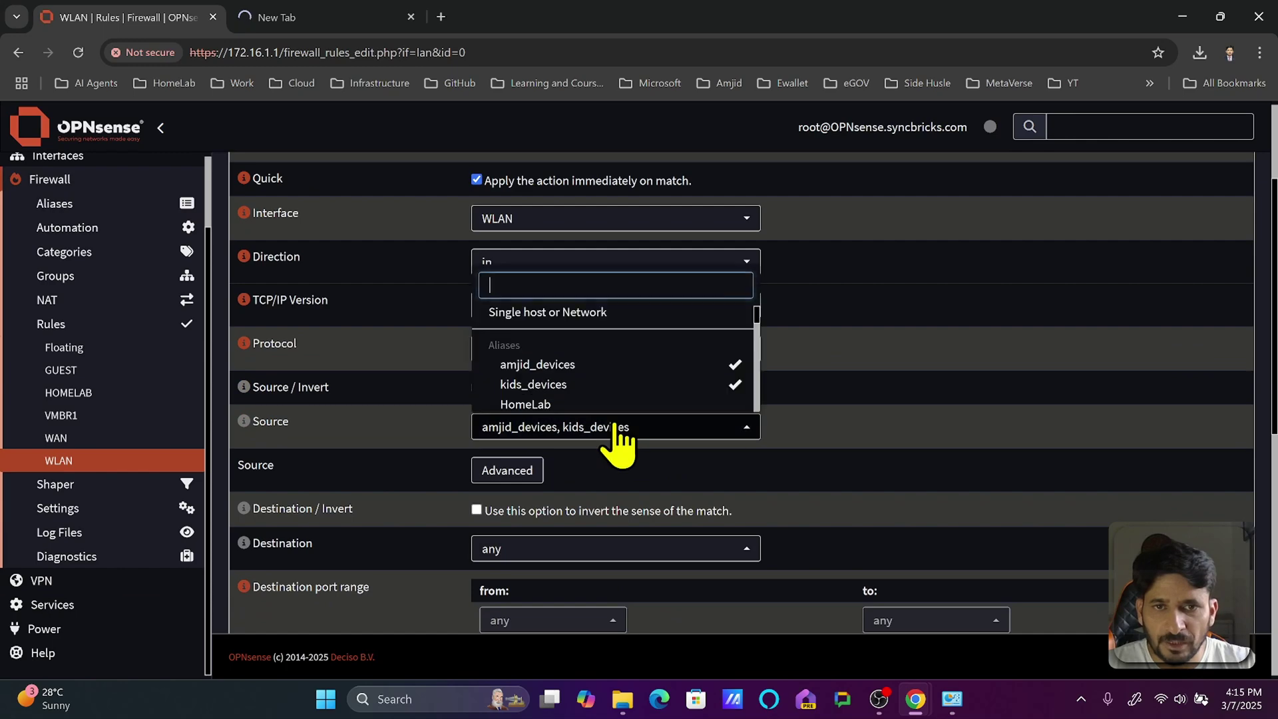
pyautogui.click(675, 366)
pyautogui.click(713, 428)
pyautogui.scroll(-5, 697, 420)
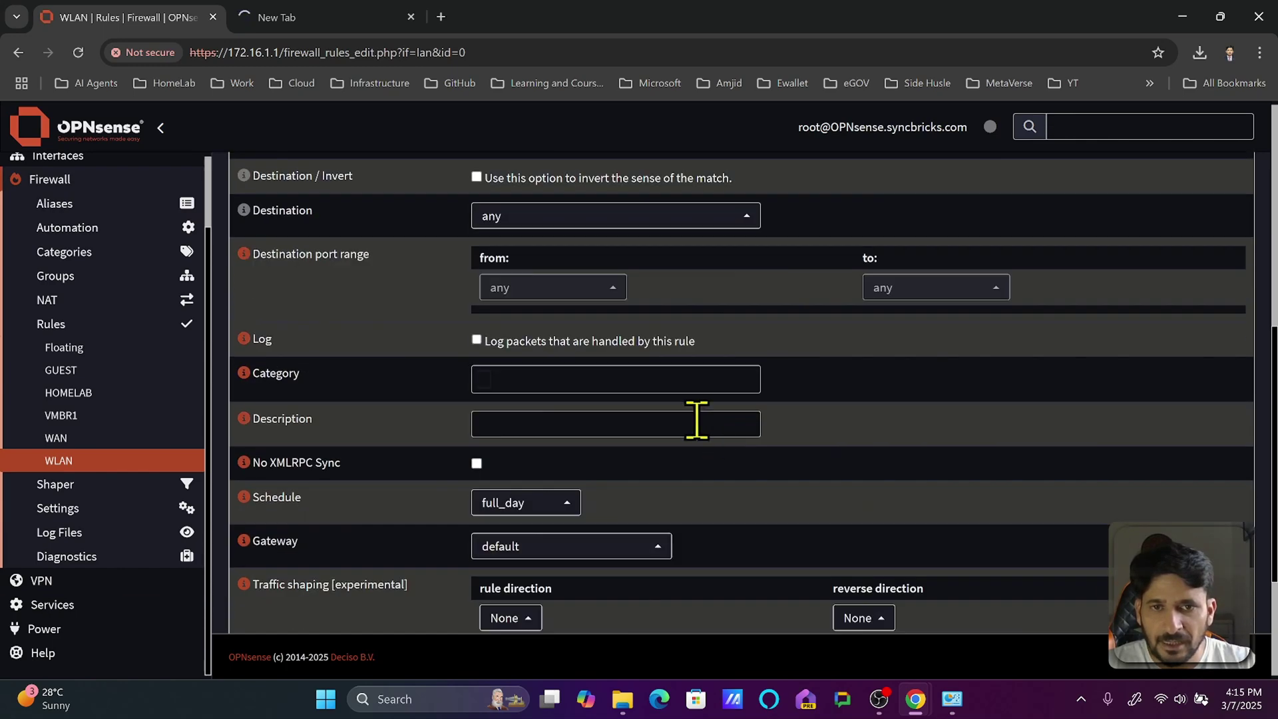
# - Set the rule's schedule back to night_time, save it, and apply changes
pyautogui.click(529, 502)
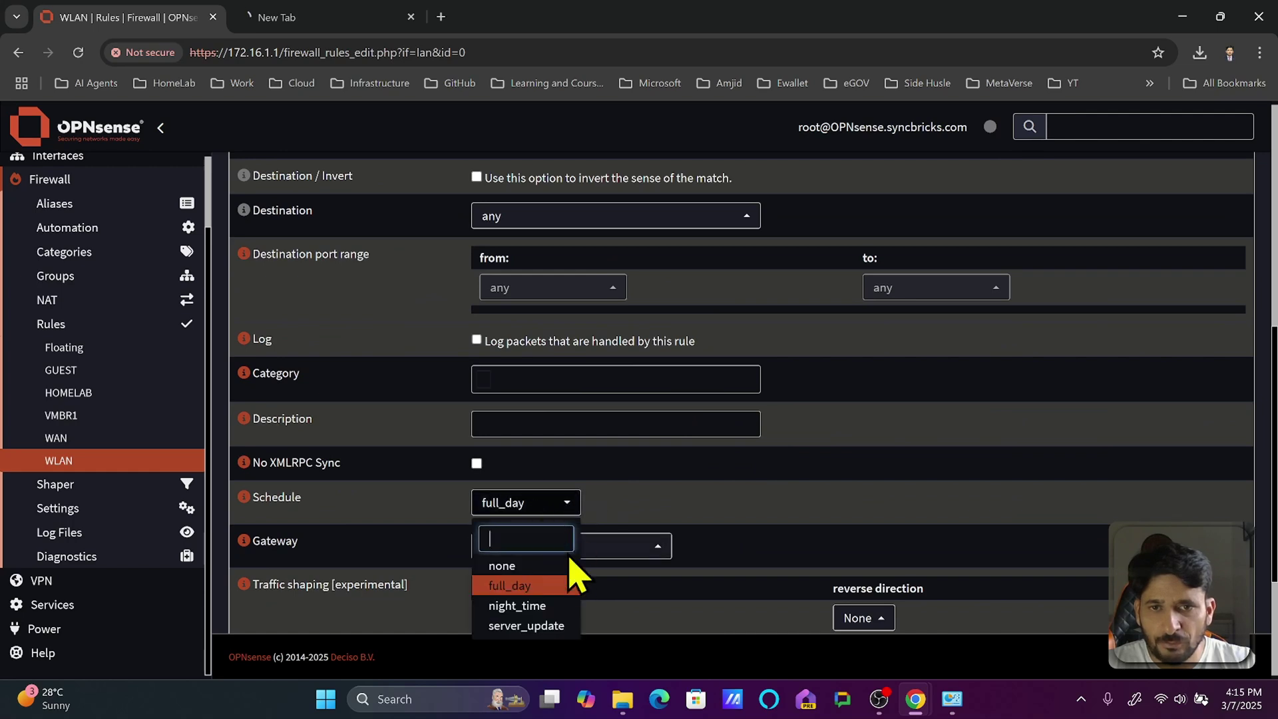
pyautogui.click(559, 605)
pyautogui.scroll(-3, 759, 526)
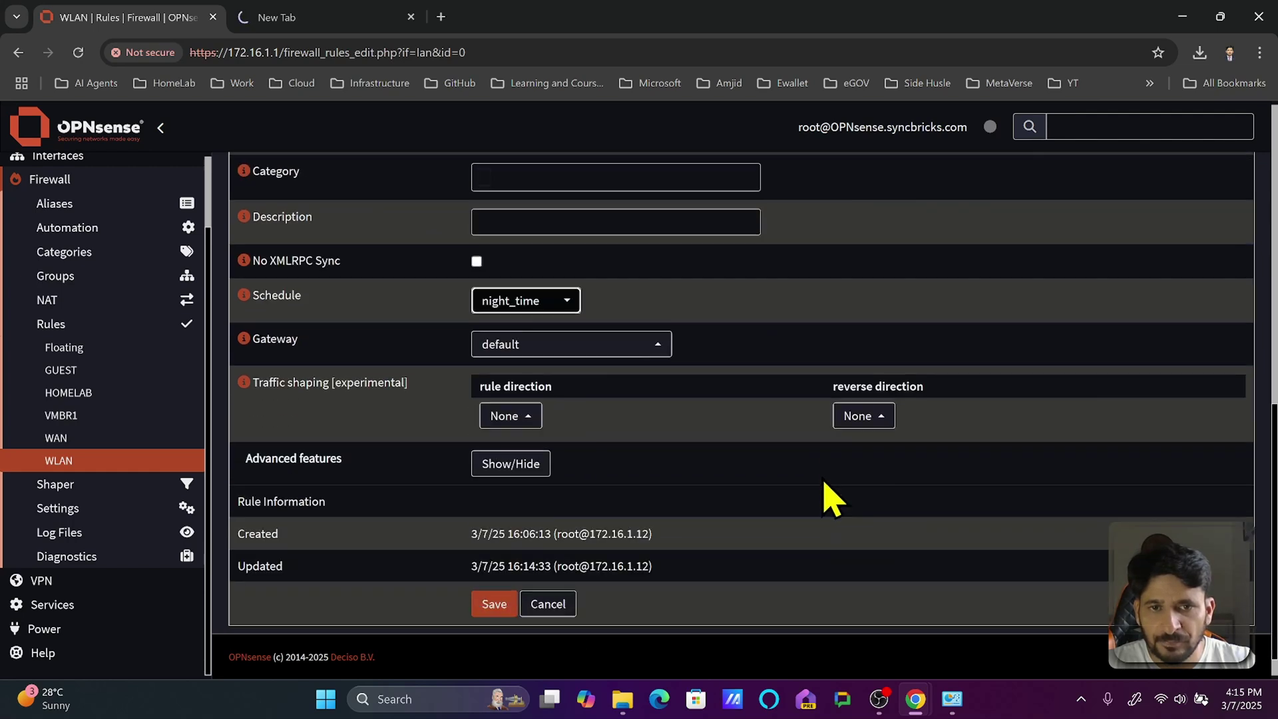
pyautogui.click(495, 597)
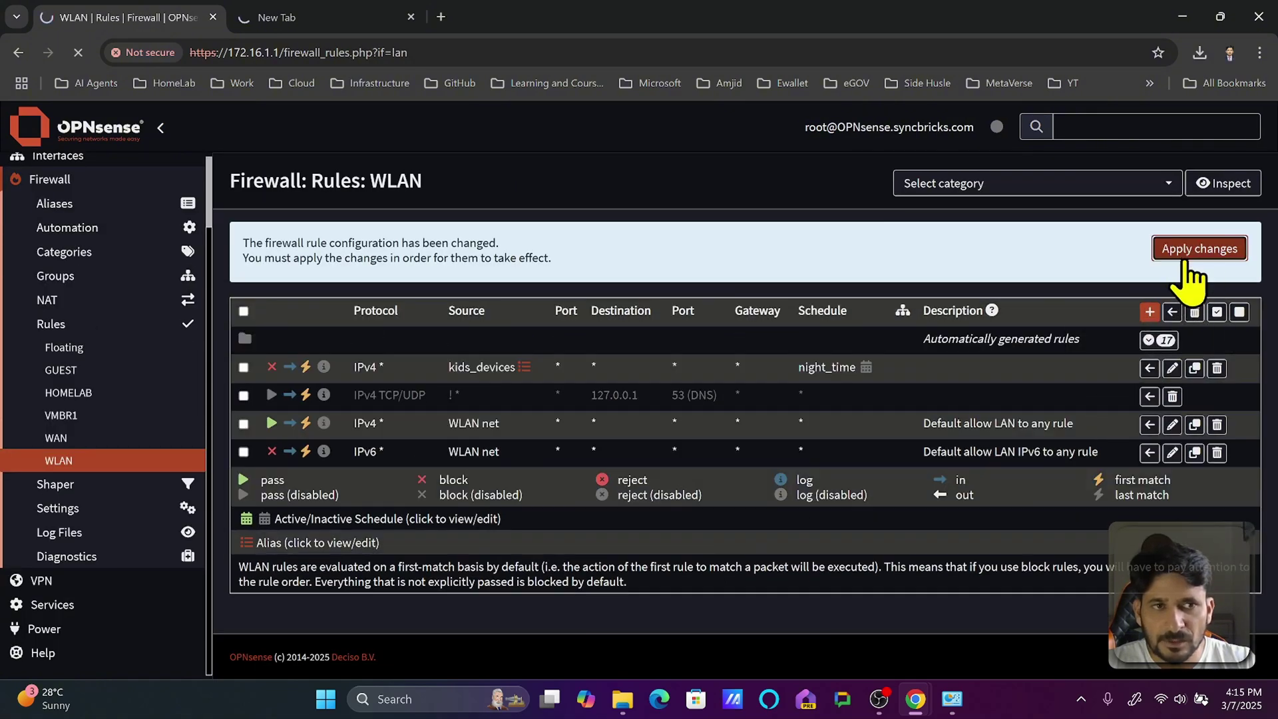
pyautogui.click(1187, 266)
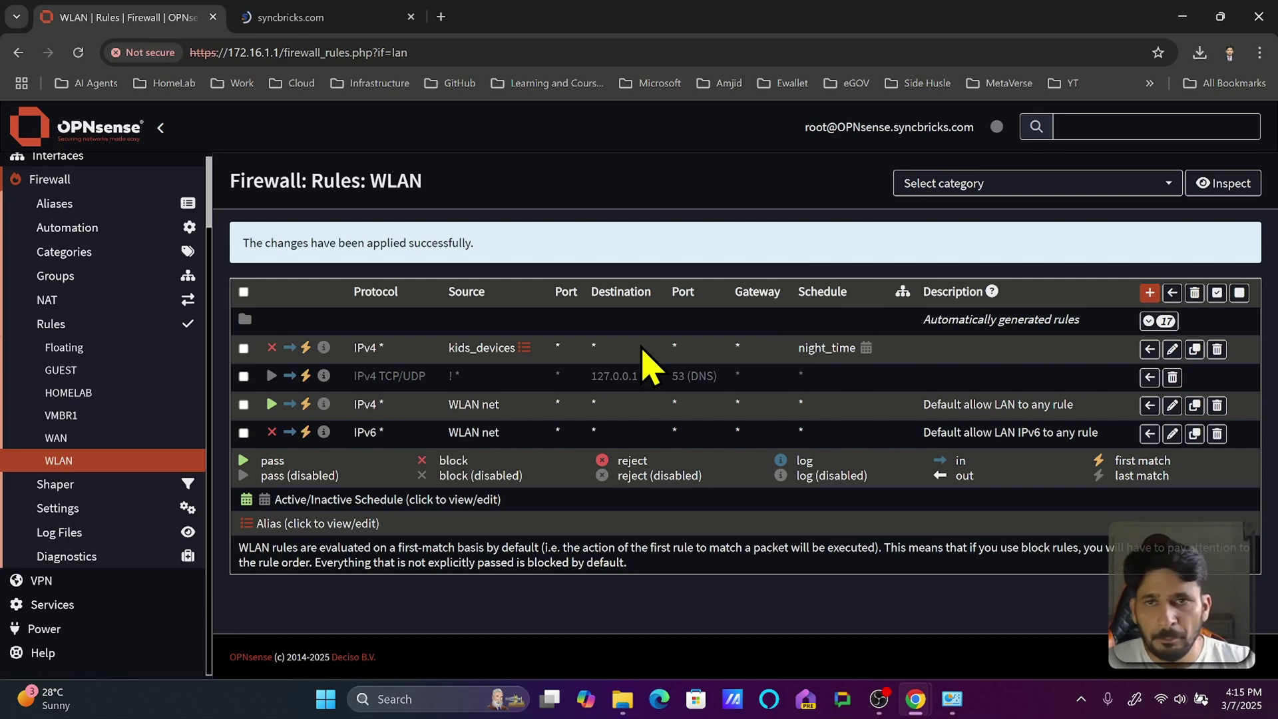
# - Collapse Firewall and open Lobby > Dashboard to review system information, gateways and services
pyautogui.scroll(3, 57, 285)
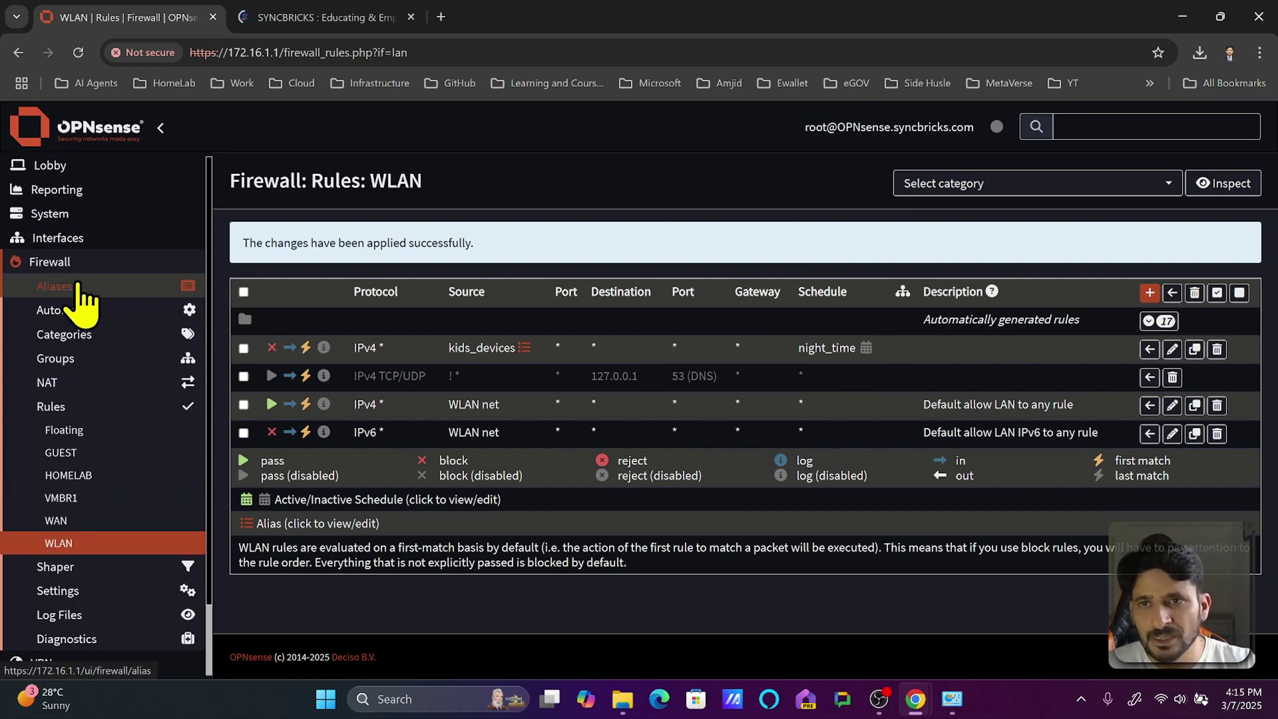
pyautogui.click(112, 216)
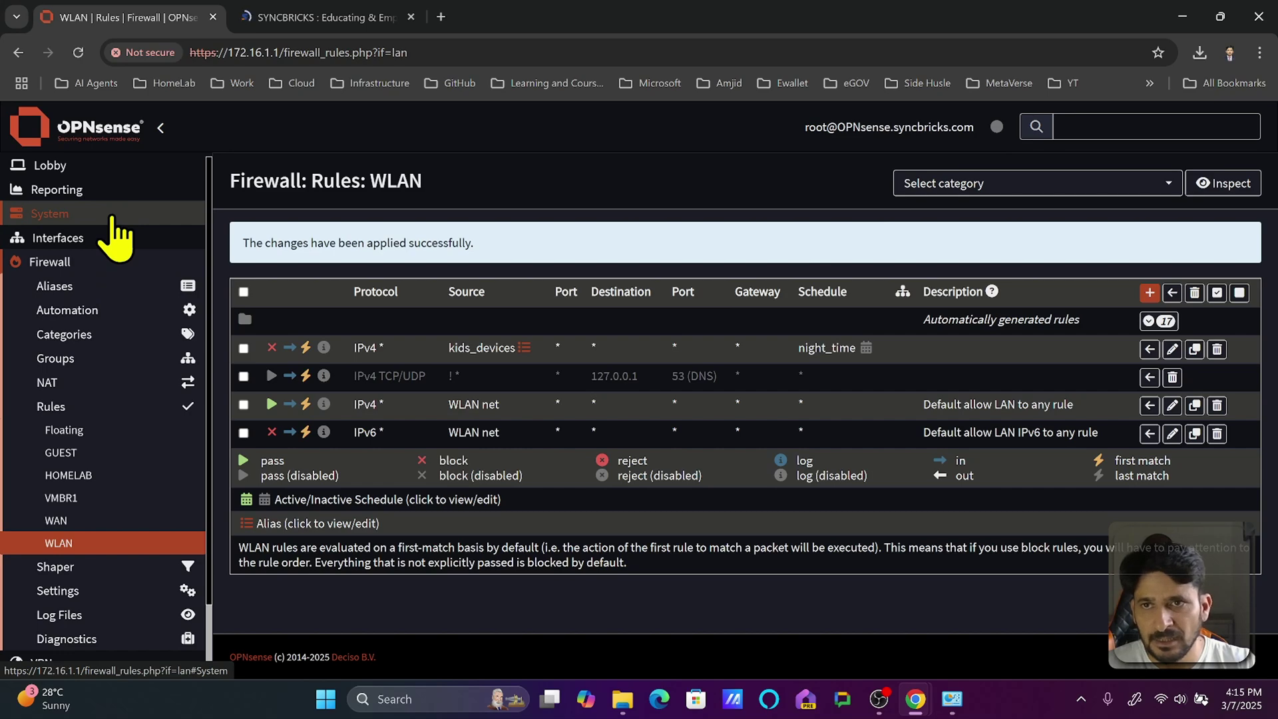
pyautogui.click(100, 175)
pyautogui.click(98, 197)
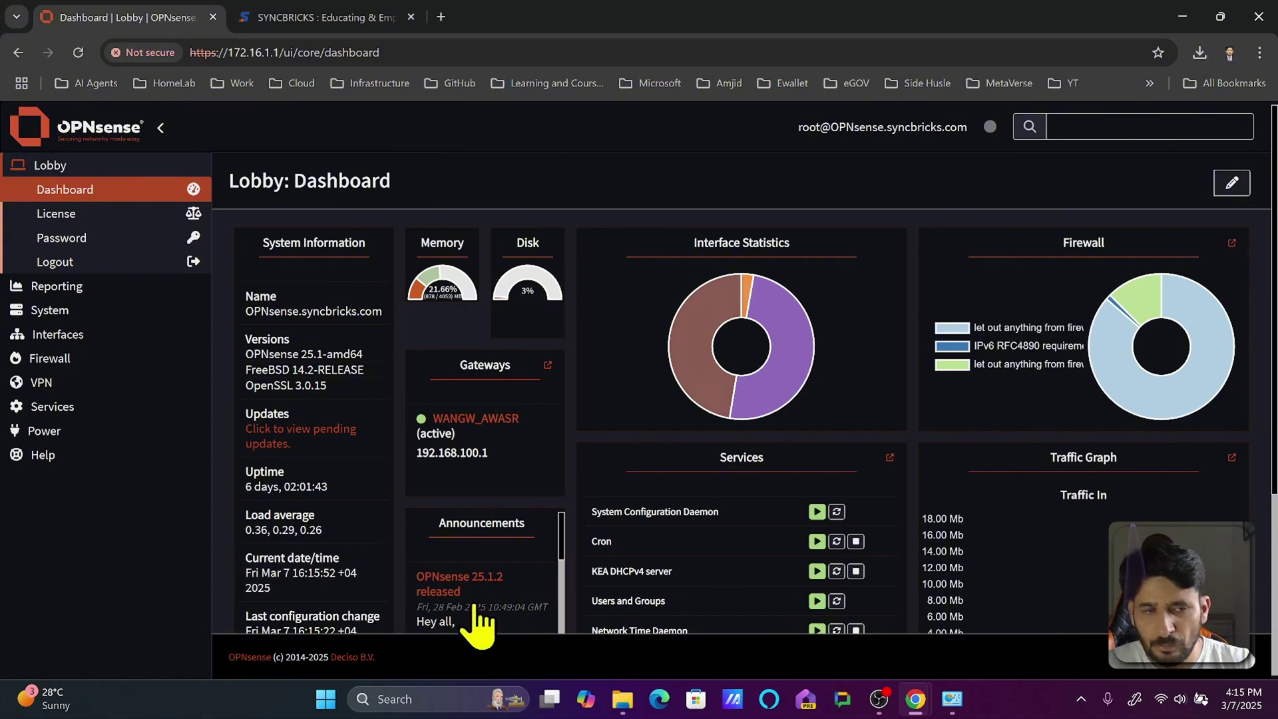
pyautogui.moveTo(1239, 709)
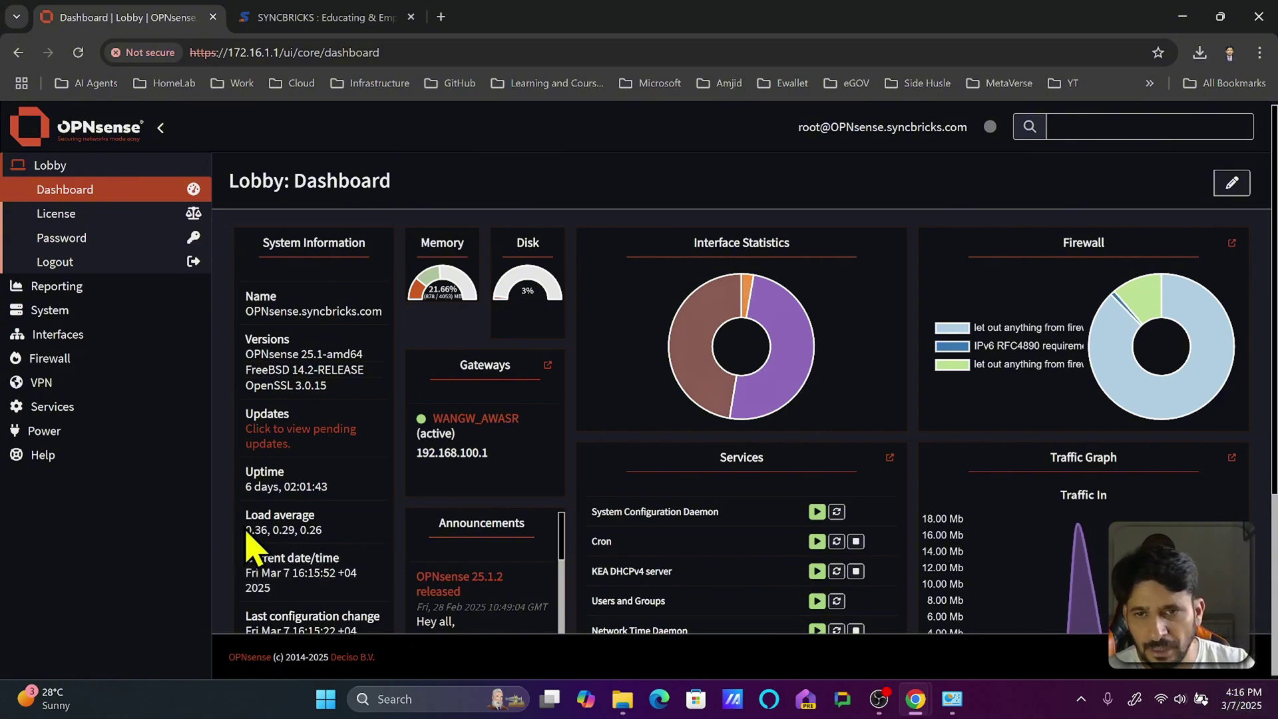
pyautogui.scroll(-2, 300, 532)
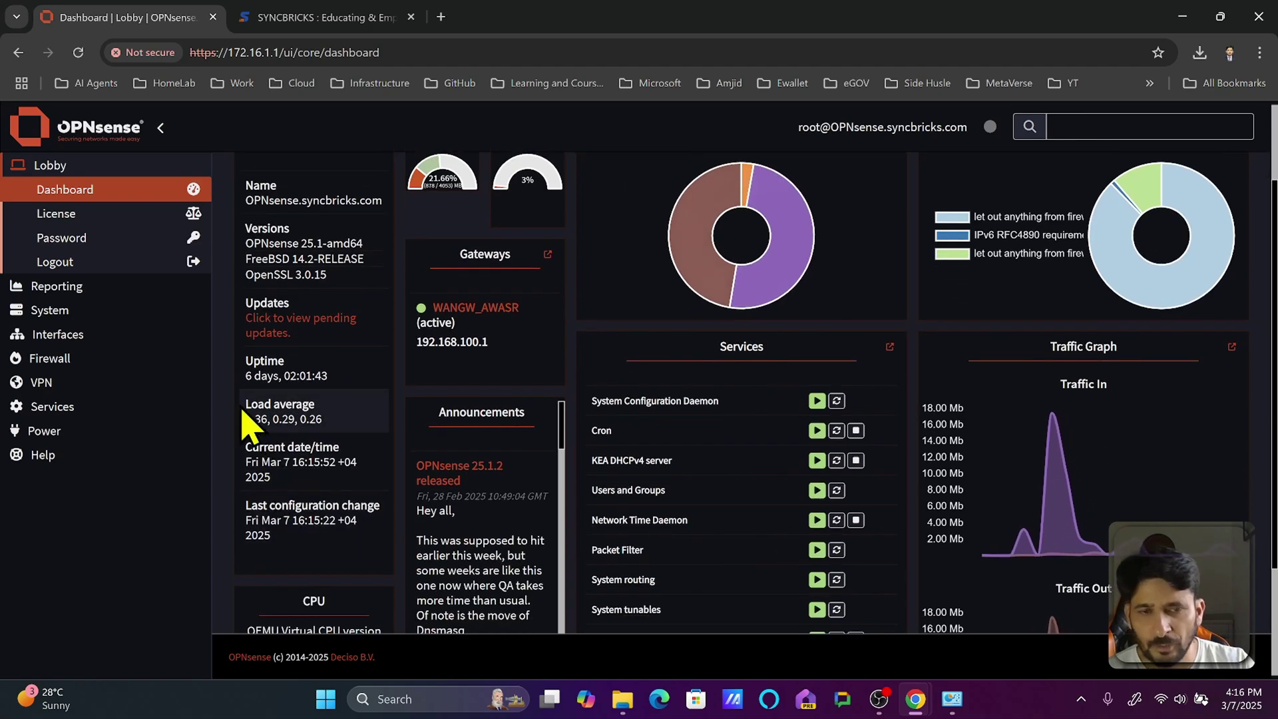
pyautogui.scroll(2, 246, 399)
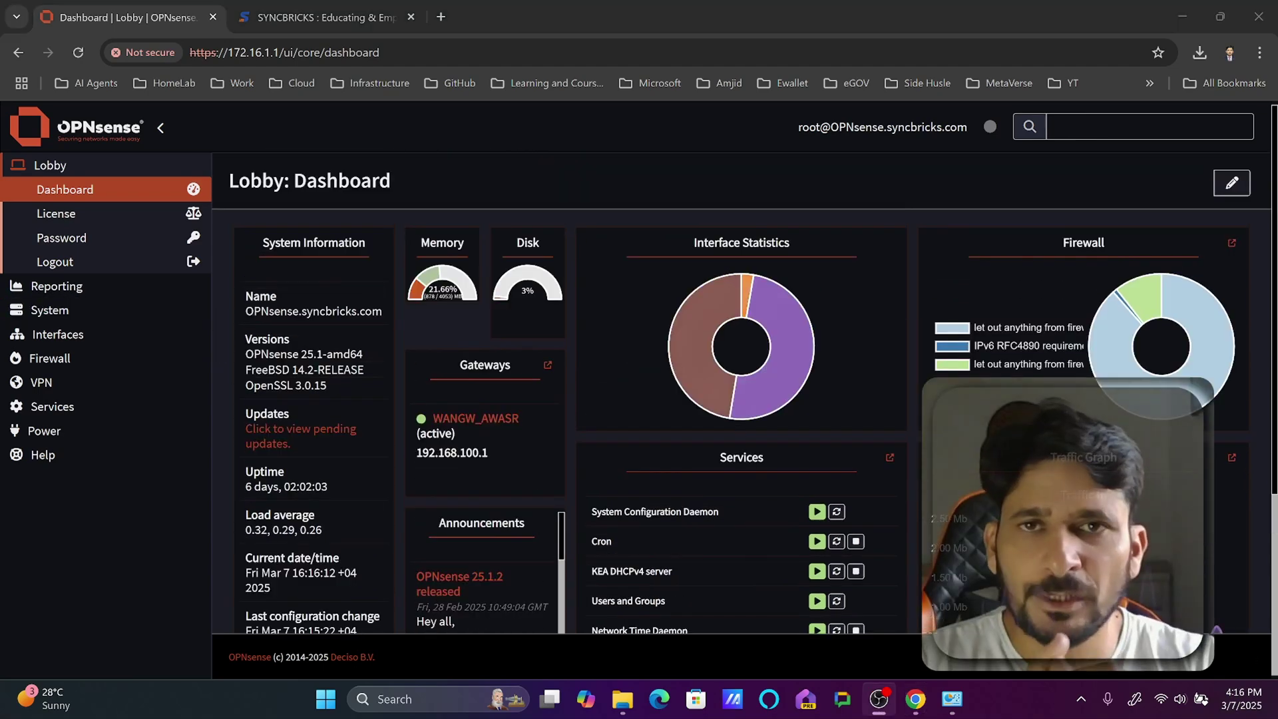